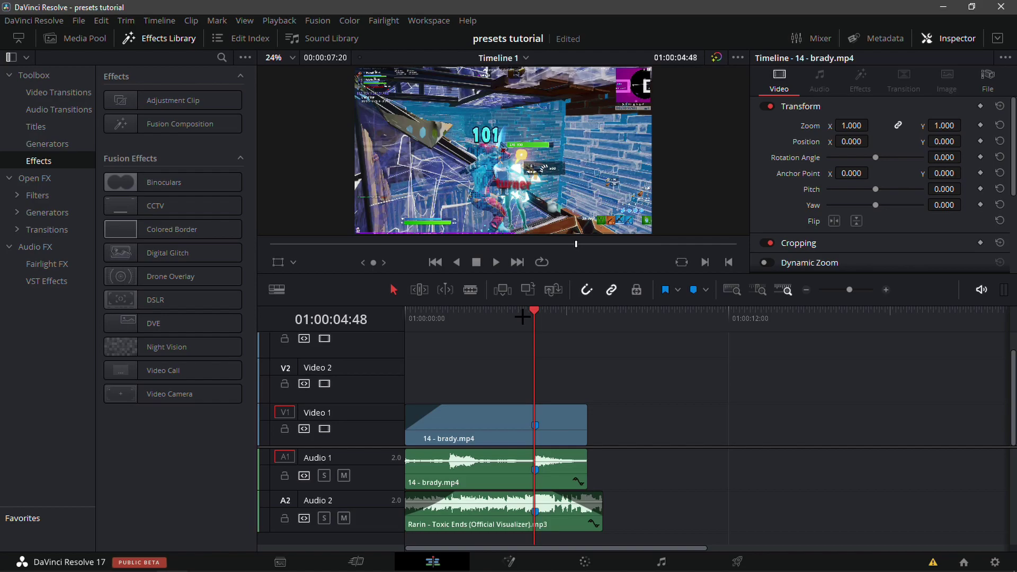
Replay the kill moment and park the playhead on Marker 1 at 04:49.
left_click_drag(534, 315, 515, 322)
key("space")
left_click_drag(555, 322, 495, 324)
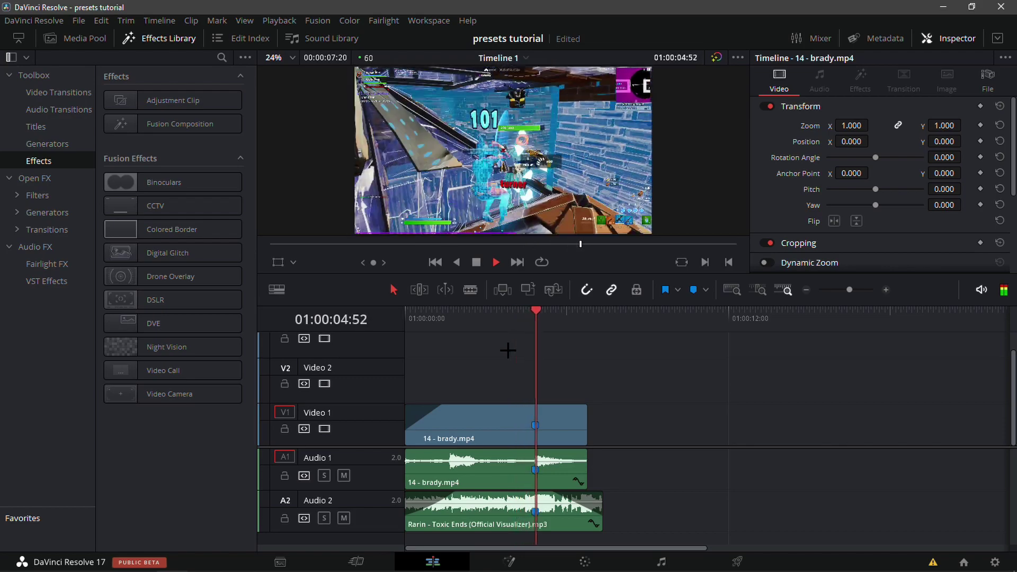
left_click(504, 355)
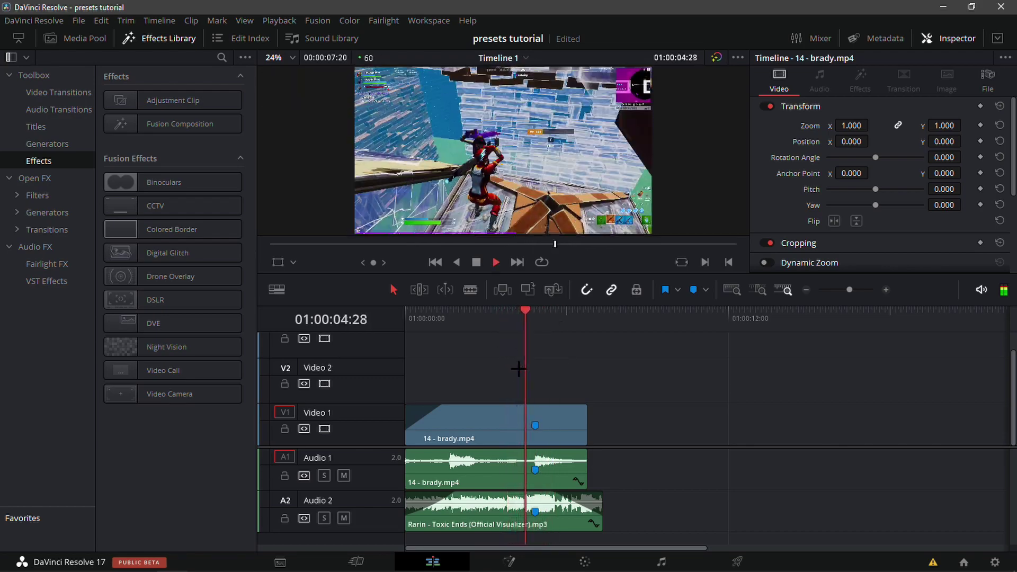
left_click(538, 334)
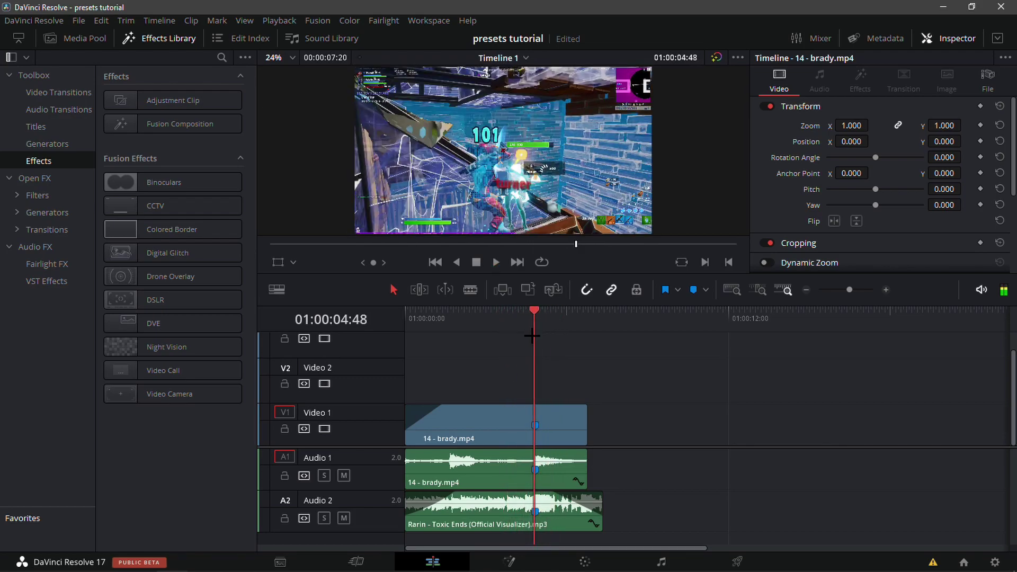
key("space")
key("space")
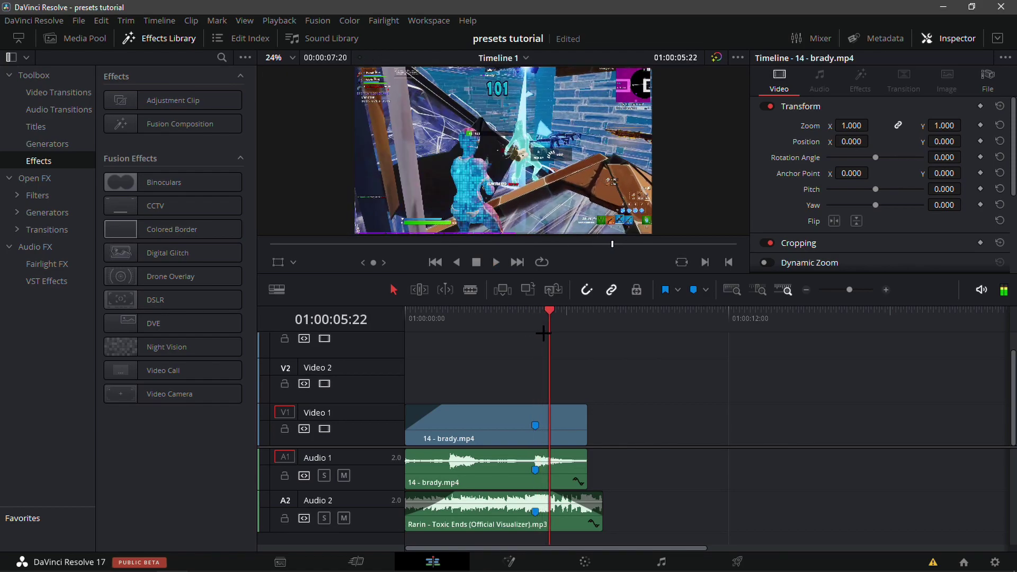
left_click(543, 334)
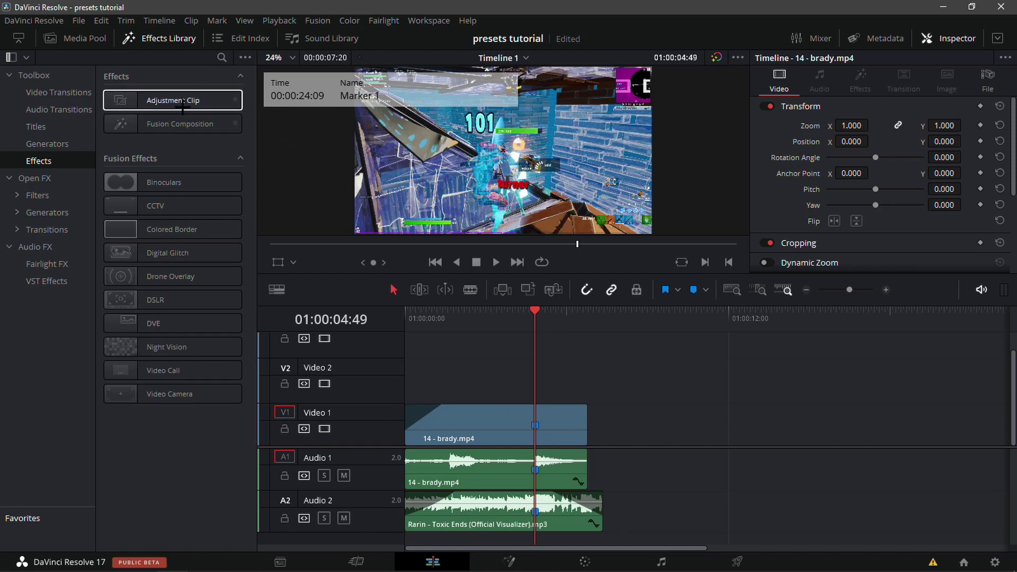
Drop an Adjustment Clip on Video 2 at Marker 1, trim it to brady.mp4's end, and preview.
left_click_drag(173, 100, 539, 379)
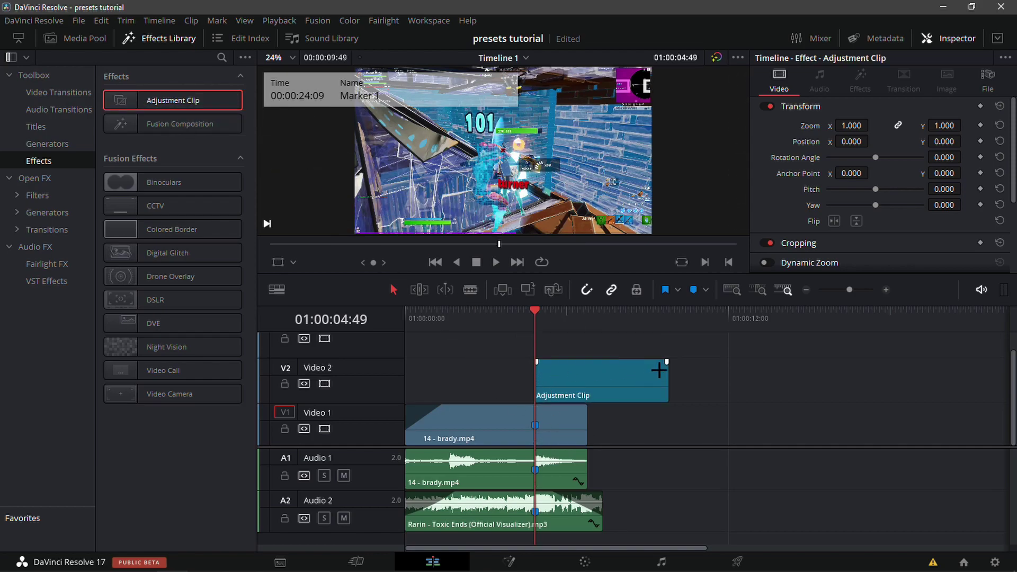
left_click_drag(660, 370, 587, 377)
mouse_move(526, 307)
left_mouse_down()
mouse_move(547, 308)
mouse_move(535, 309)
left_mouse_up()
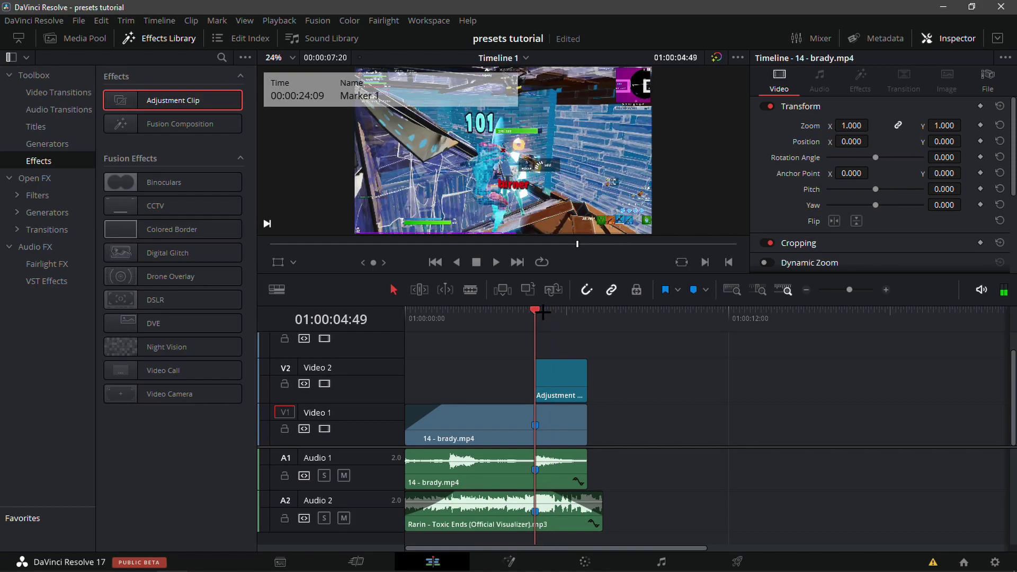
left_click(884, 290)
mouse_move(867, 289)
left_mouse_down()
mouse_move(835, 290)
mouse_move(853, 289)
left_mouse_up()
key("space")
left_click_drag(716, 350, 654, 347)
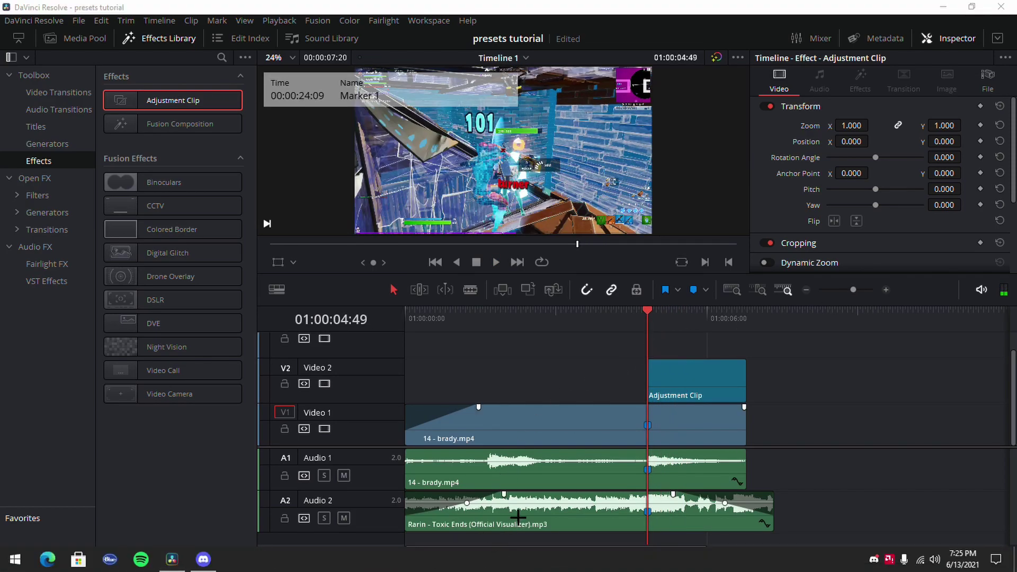
Open the adjustment clip's Fusion node graph with File Explorer placed beside it.
left_click(511, 552)
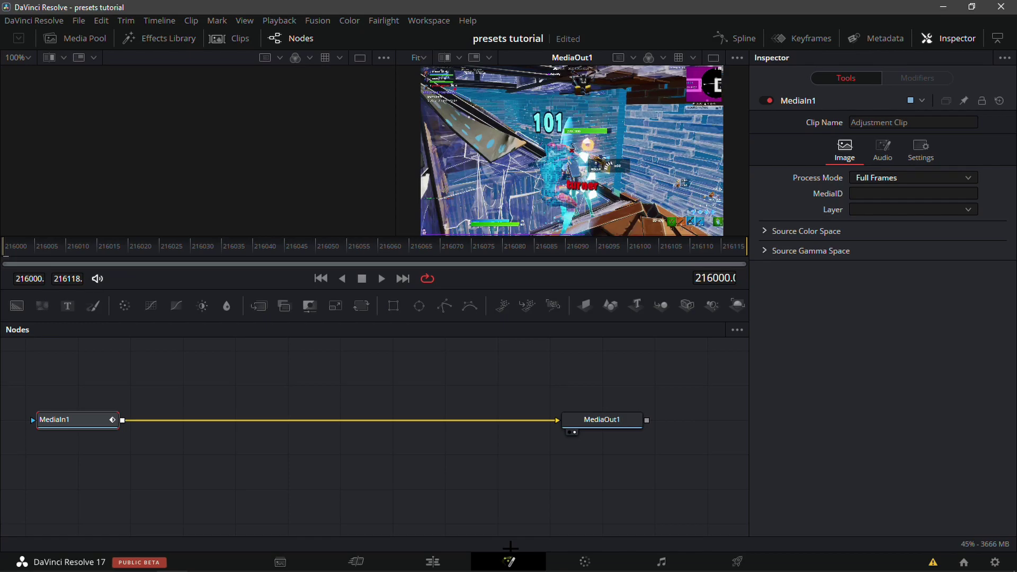
key("super")
key("super+e")
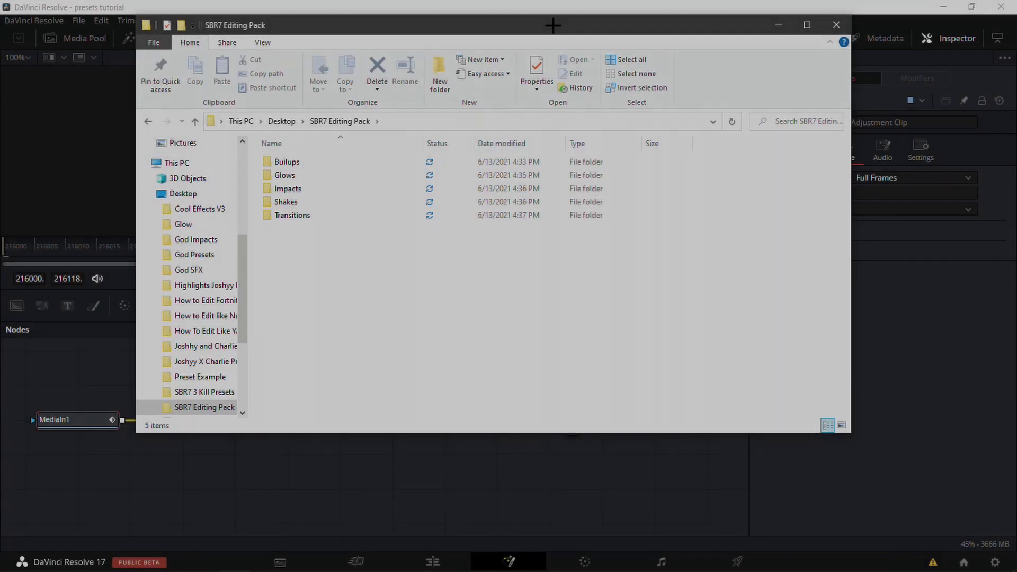
left_click_drag(553, 18, 746, 80)
Drag SBR7ClassicImpact.setting from the Impacts folder into the node graph.
double_click(504, 251)
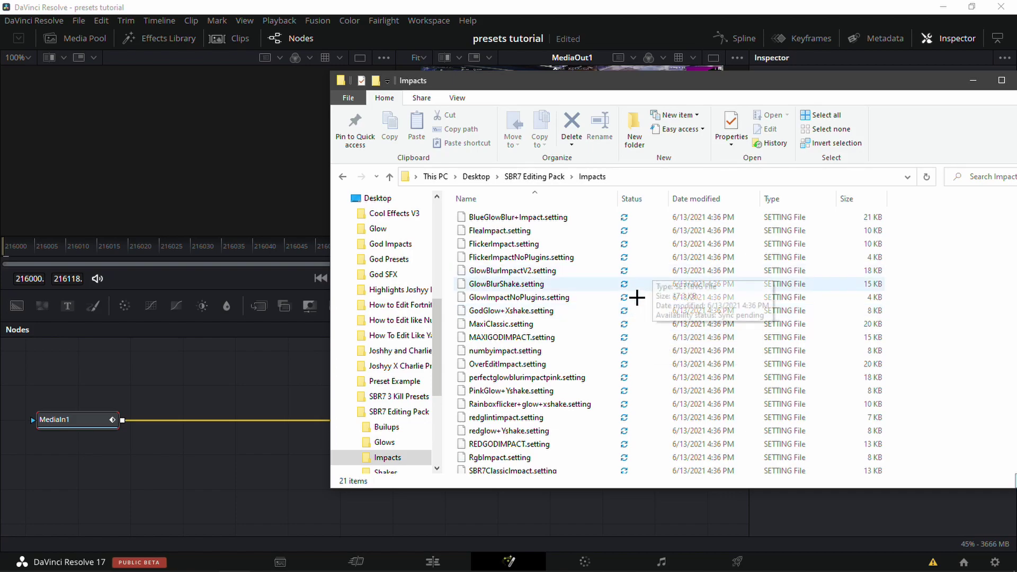
scroll(604, 308, "down", 1)
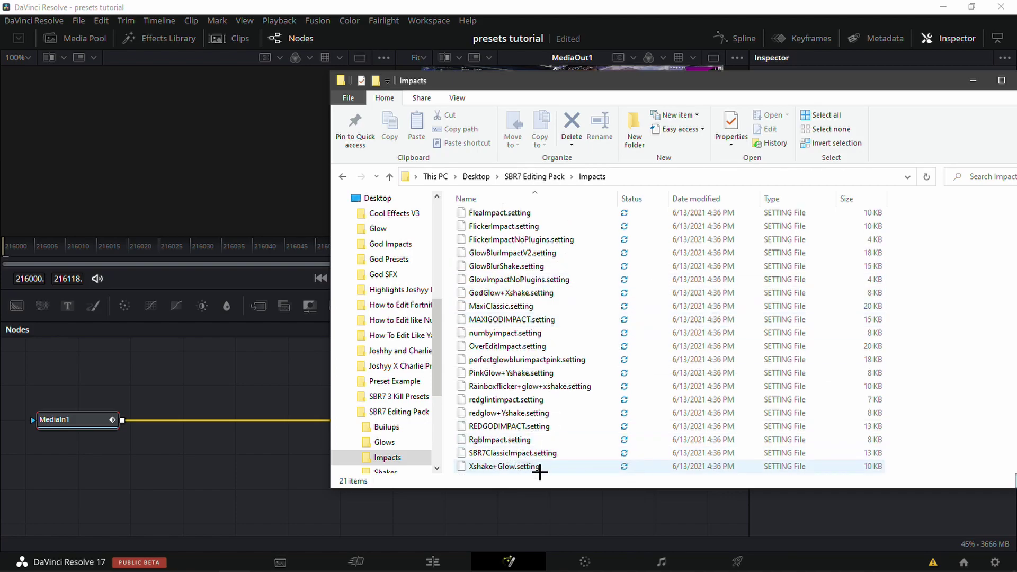
left_click_drag(513, 452, 225, 470)
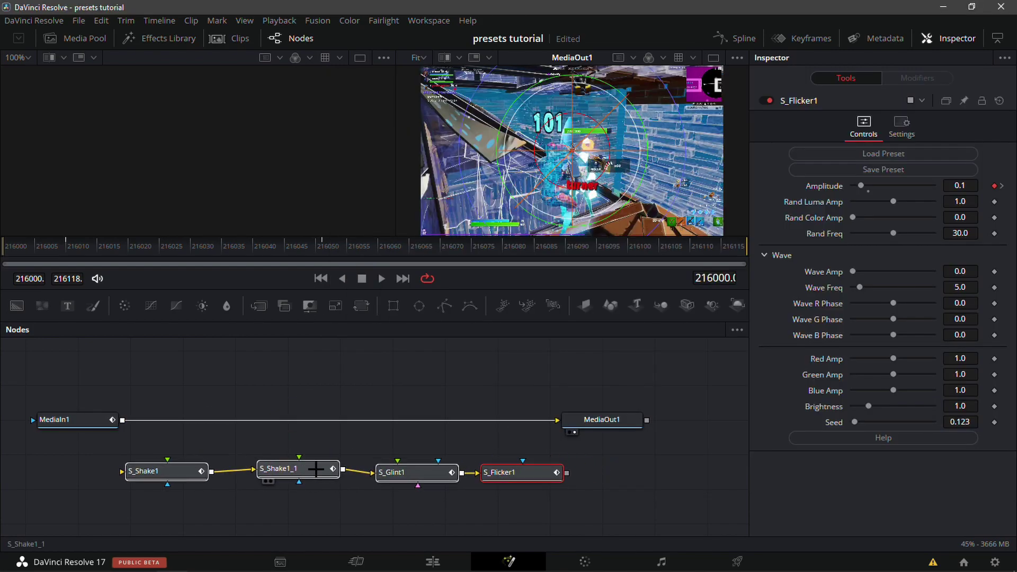
Wire MediaIn1 into S_Shake1 and S_Flicker1 into MediaOut1, then inspect S_Glint1's settings.
left_click_drag(316, 470, 325, 453)
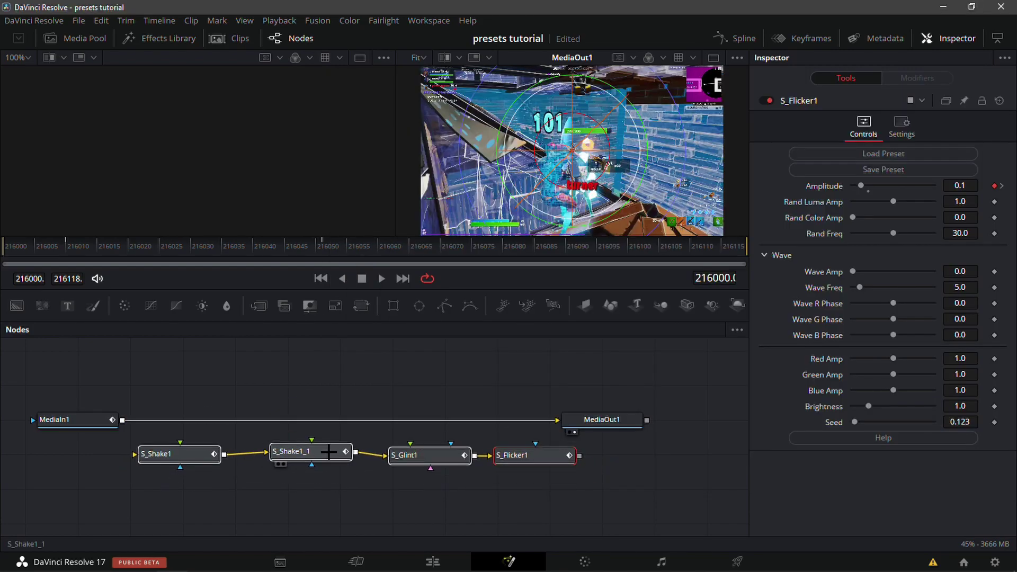
left_click_drag(536, 423, 136, 468)
left_click_drag(576, 456, 557, 420)
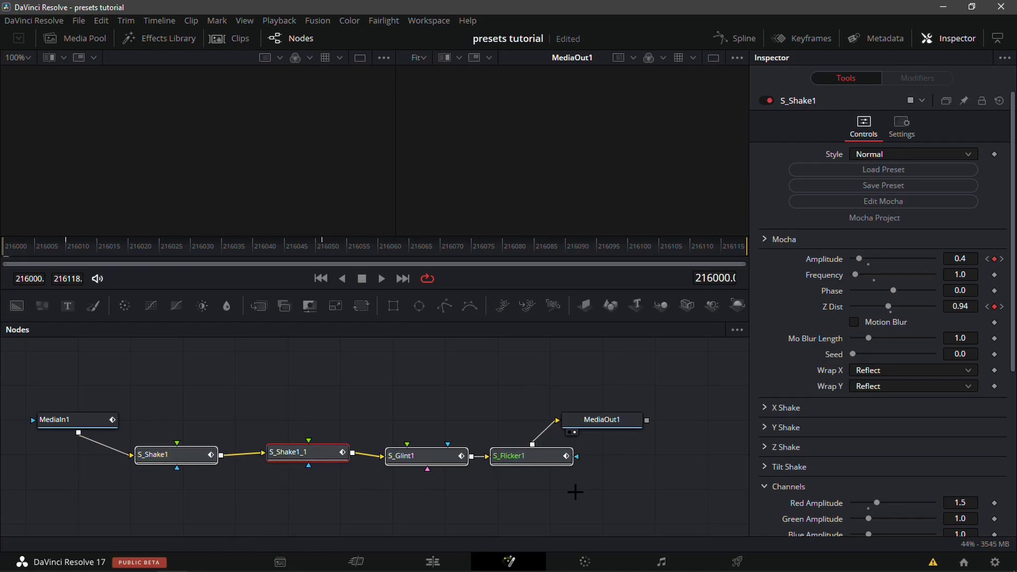
left_click(399, 459)
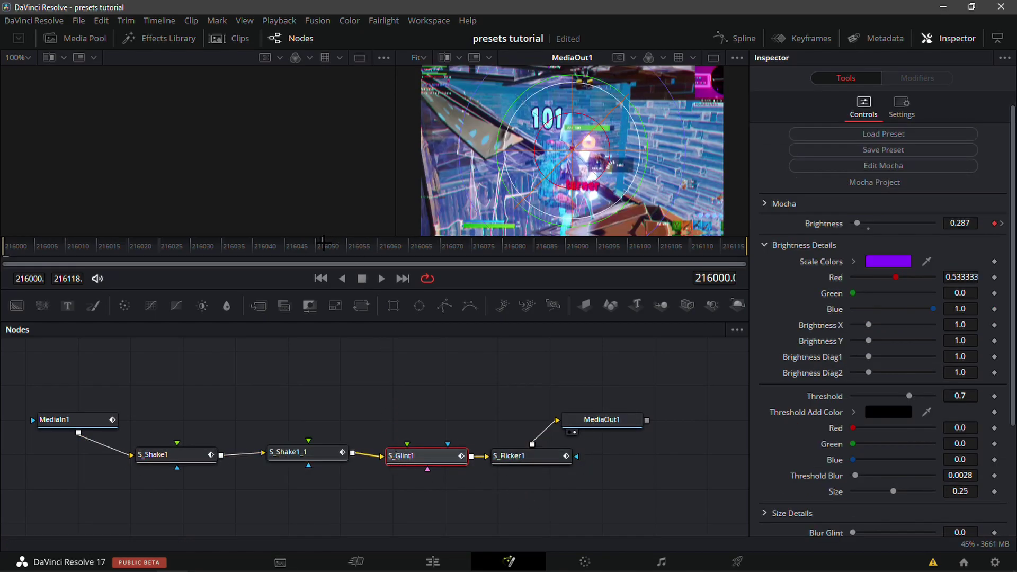
Trim the Video 2 adjustment clip on the Edit page to end around 01:00:05:40.
left_click(434, 559)
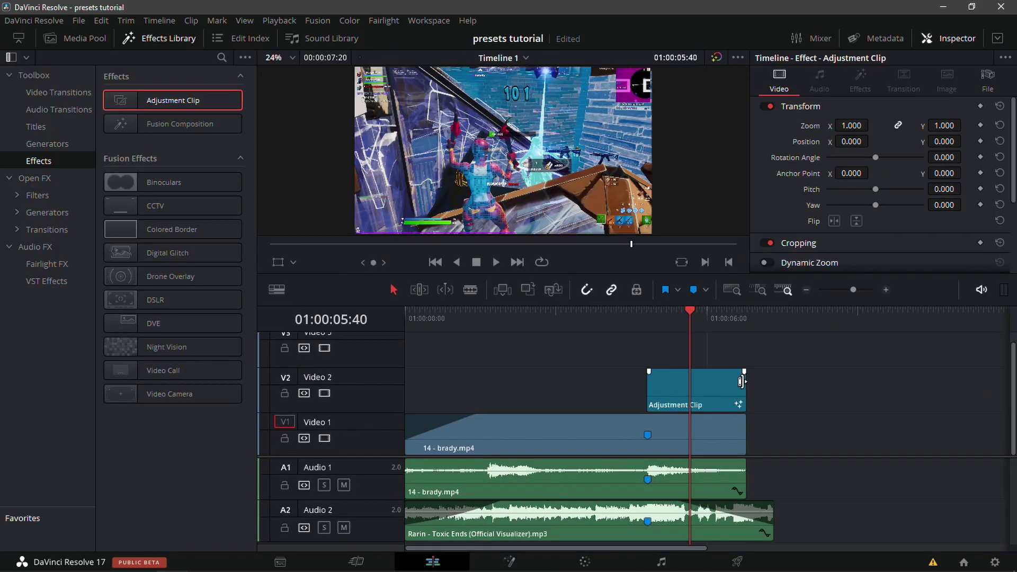
left_click_drag(741, 382, 689, 382)
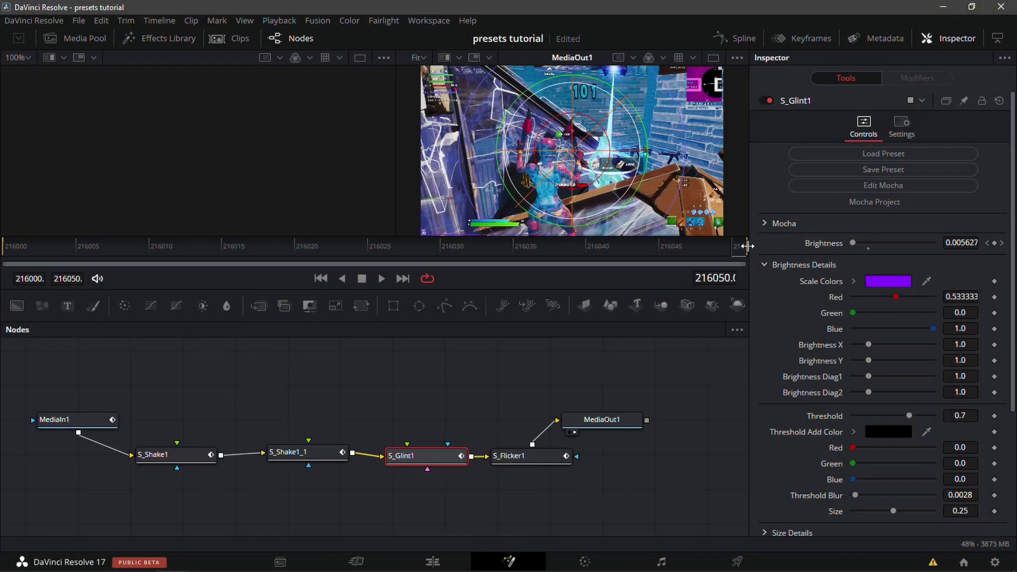
left_click(433, 562)
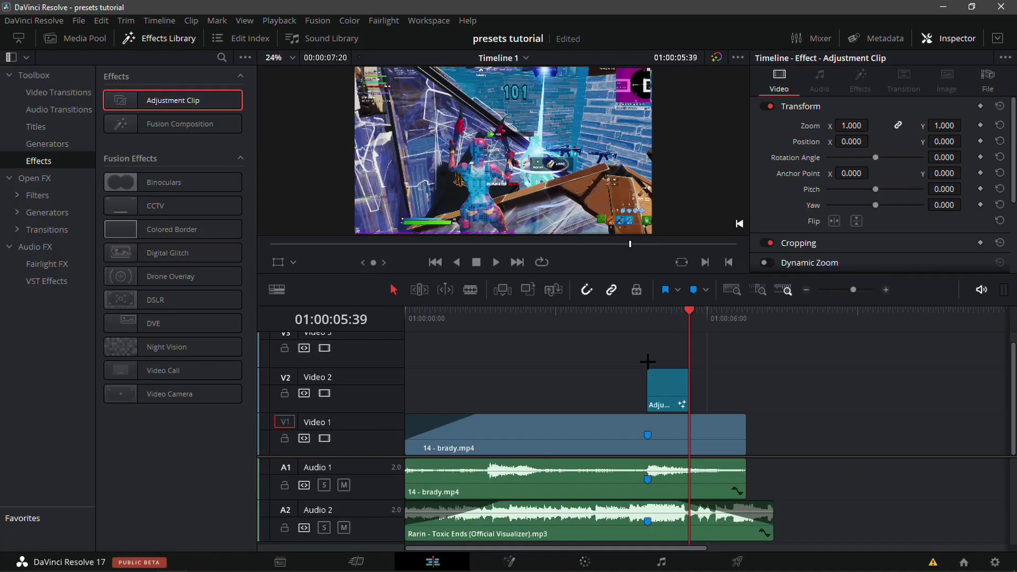
left_click_drag(684, 344, 626, 334)
key("space")
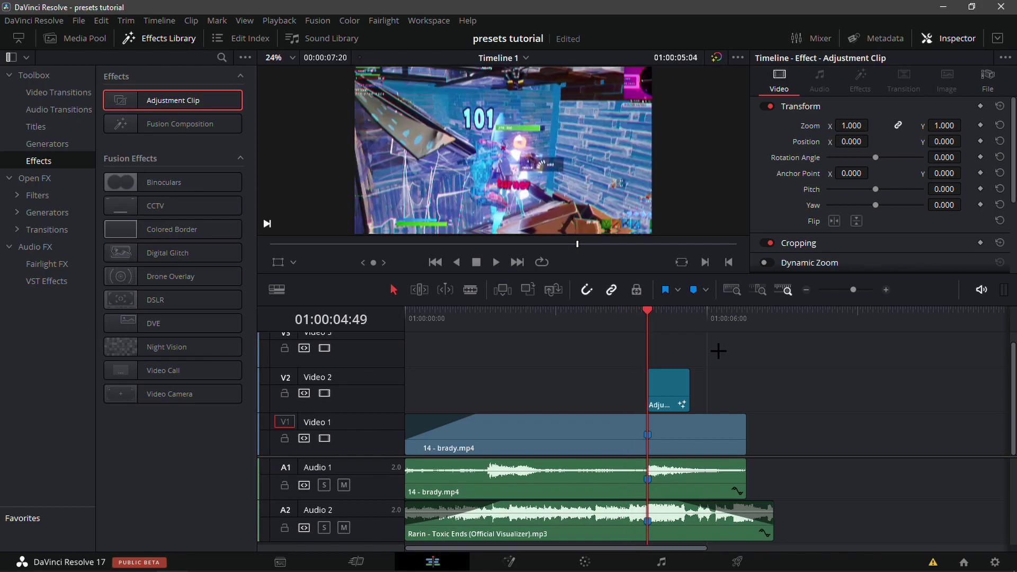
left_click(579, 313)
left_click(279, 20)
mouse_move(429, 71)
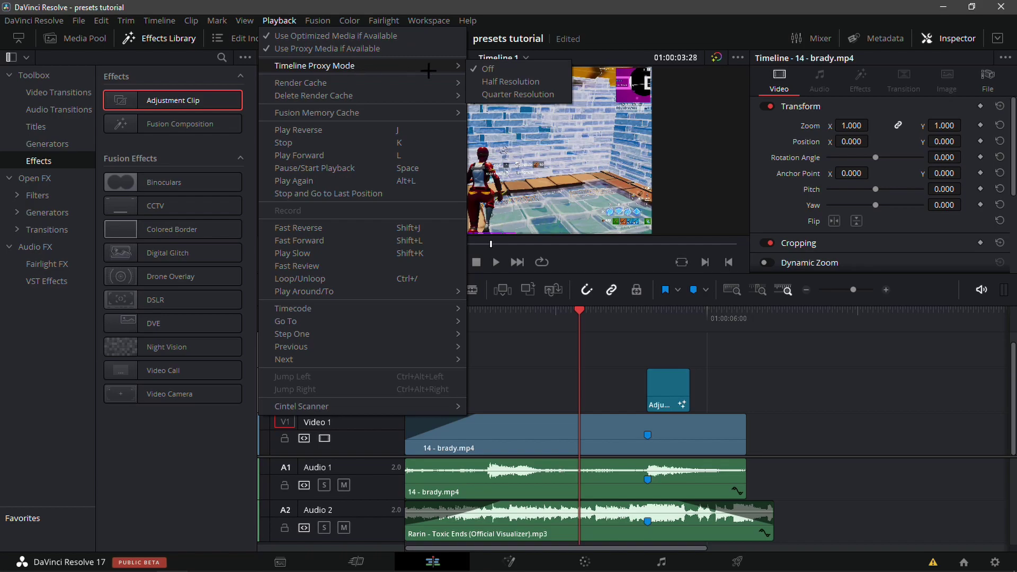
left_click(496, 95)
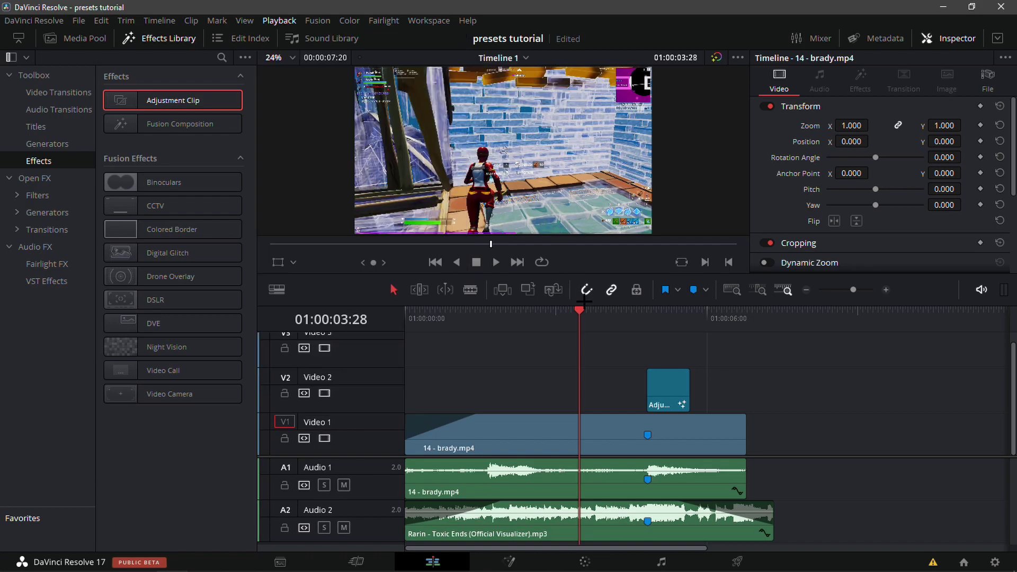
left_click(276, 20)
mouse_move(417, 65)
left_click_drag(631, 324, 572, 346)
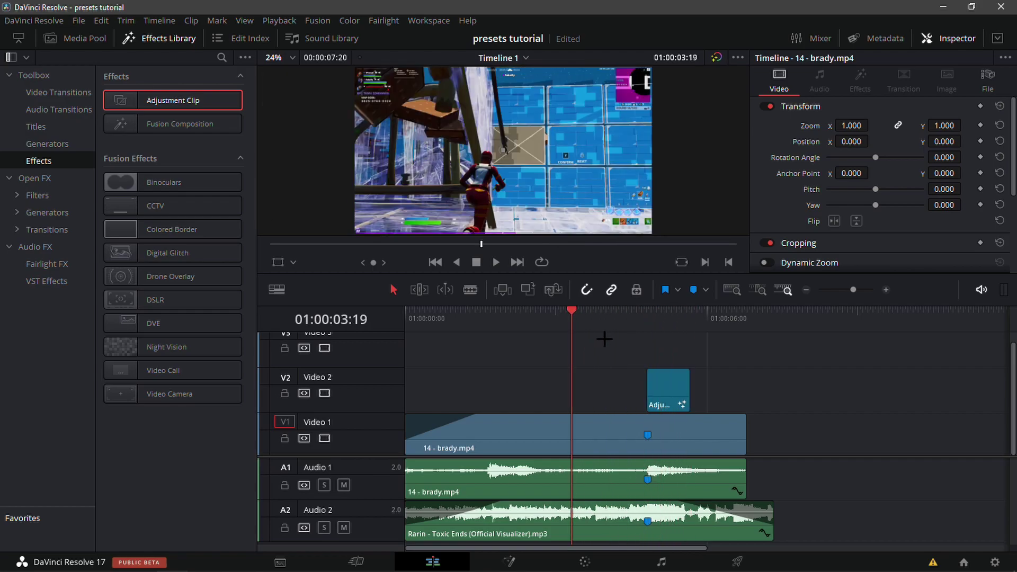
Place an Adjustment Clip on a new Video 4 track from 00:00 to about 01:00:02:44.
left_click_drag(175, 101, 404, 327)
left_click(403, 327)
scroll(509, 359, "down", 2)
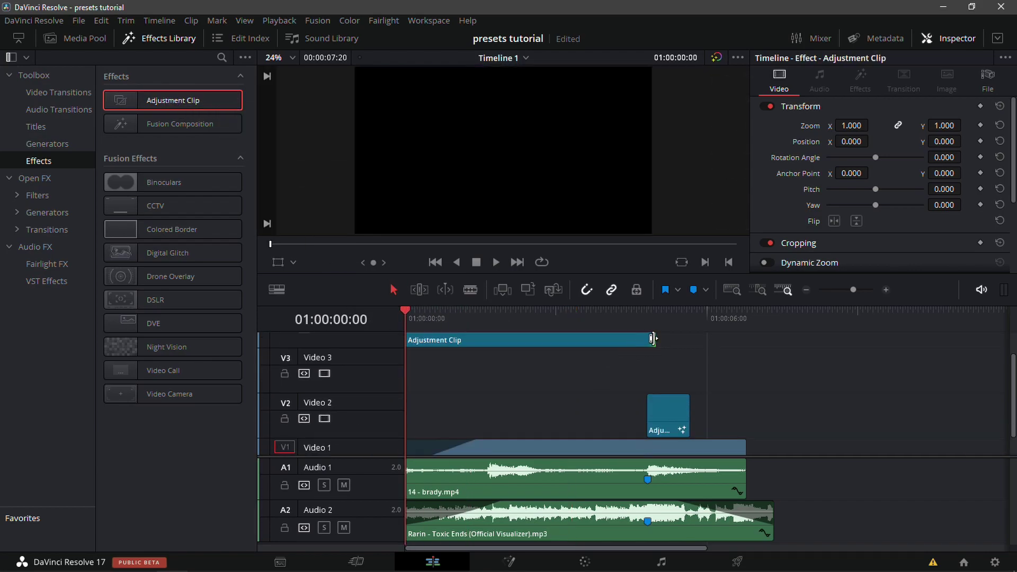
scroll(568, 371, "up", 3)
left_click(519, 318)
left_click_drag(519, 323, 542, 331)
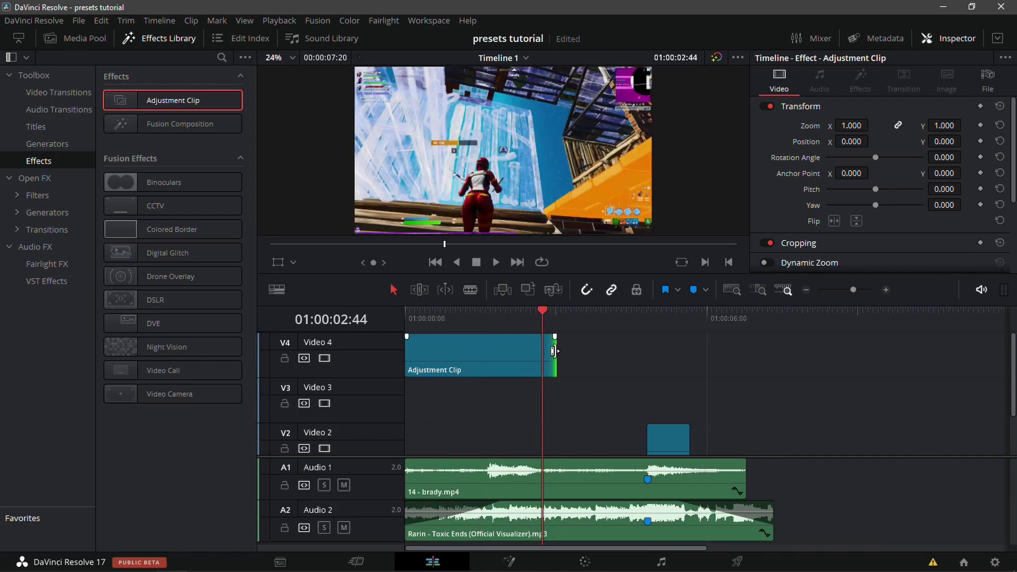
key("Home")
scroll(530, 452, "down", 2)
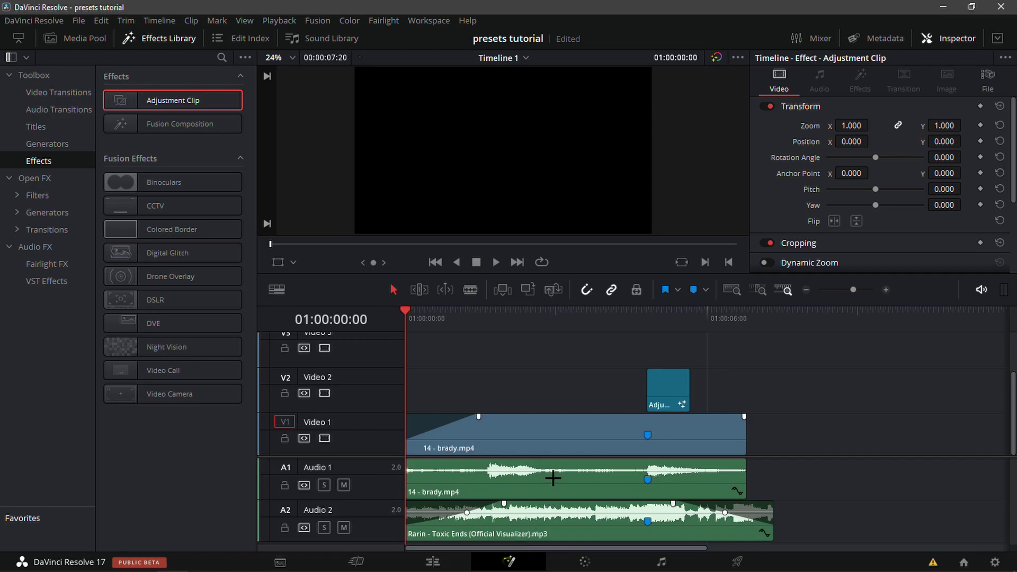
Insert NumbyBuildUp.setting from the Builups folder between MediaIn1 and MediaOut1.
left_click(509, 562)
key("alt+Tab")
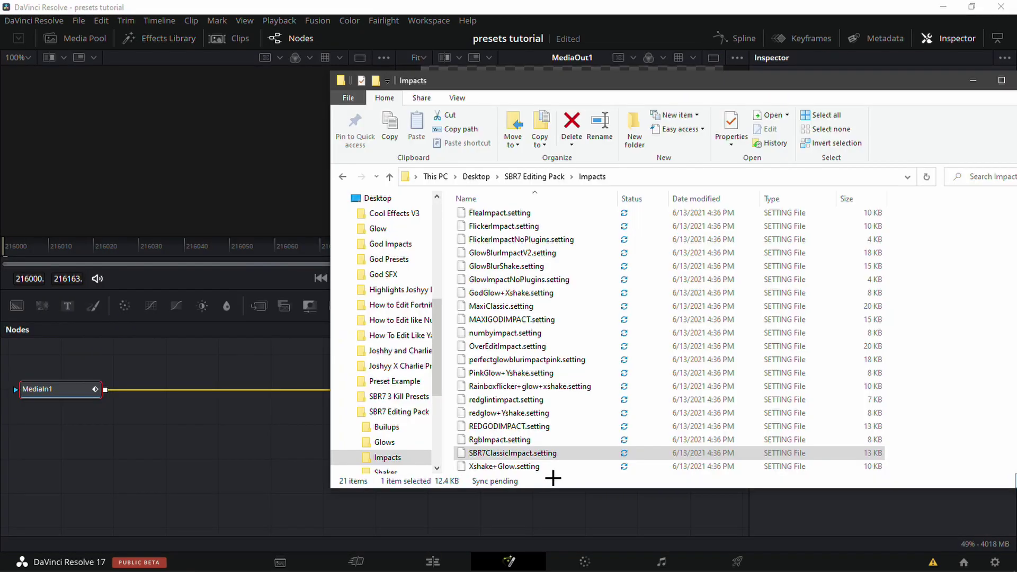
left_click(342, 177)
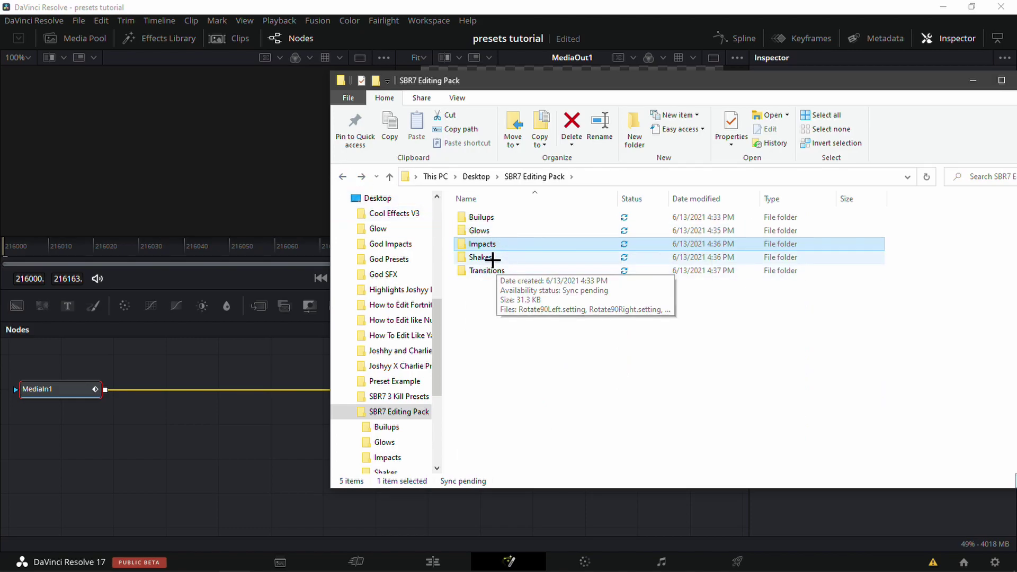
double_click(496, 218)
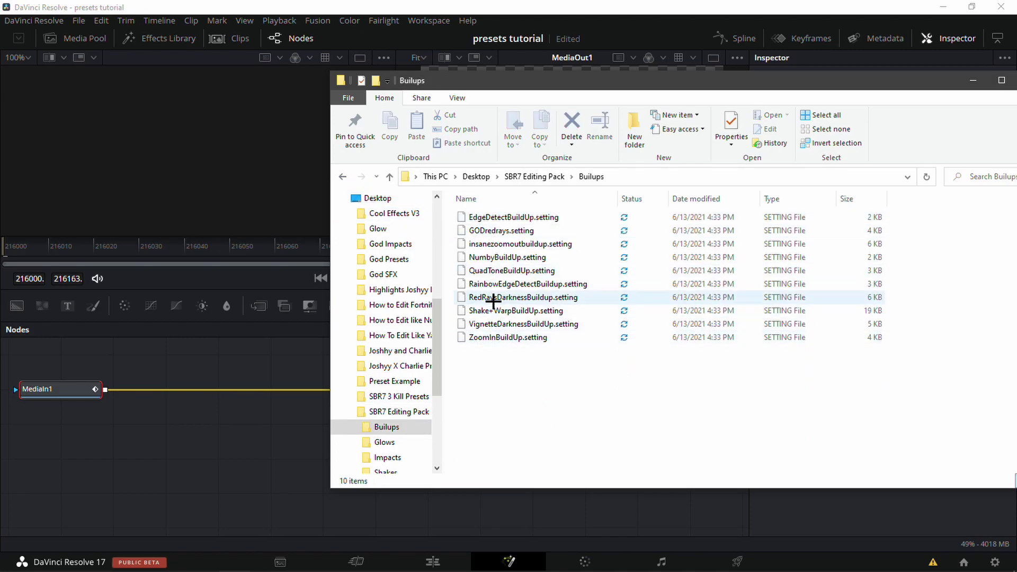
left_click(498, 258)
left_click_drag(497, 258, 344, 454)
left_click(248, 427)
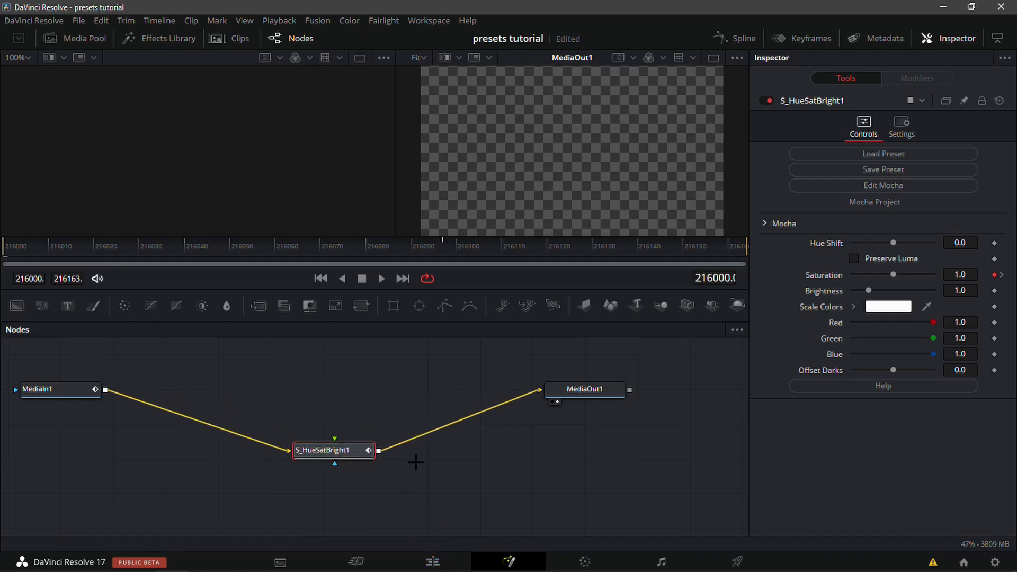
Preview the composition at the frame where Saturation reaches 0.0, showing grayscale footage.
left_click(440, 561)
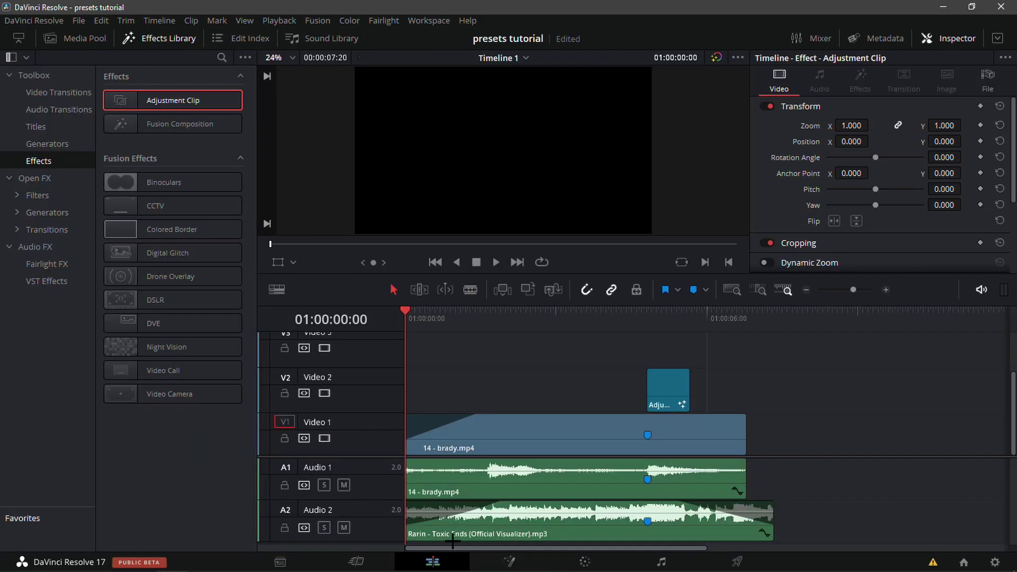
left_click(507, 560)
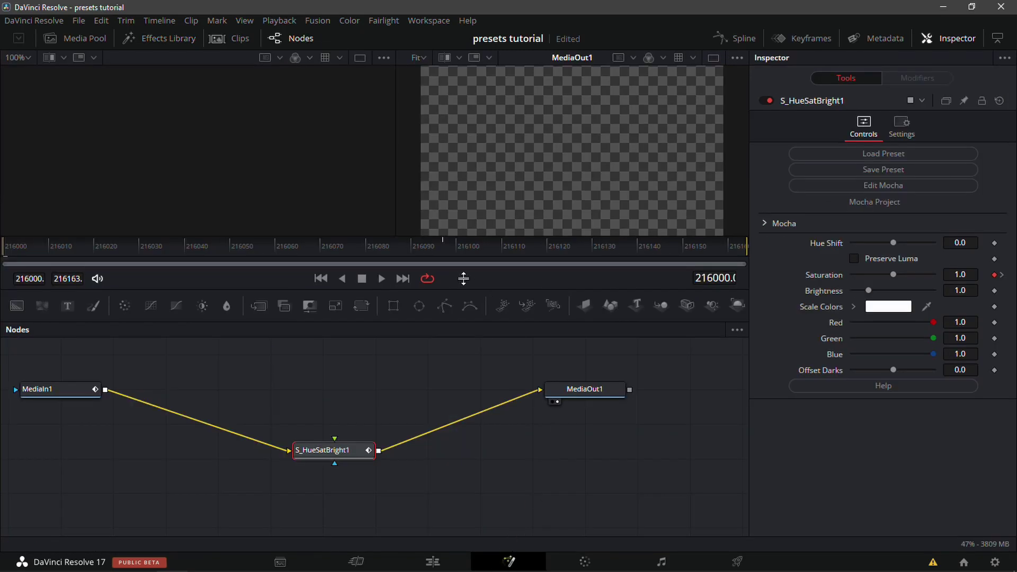
left_click(445, 253)
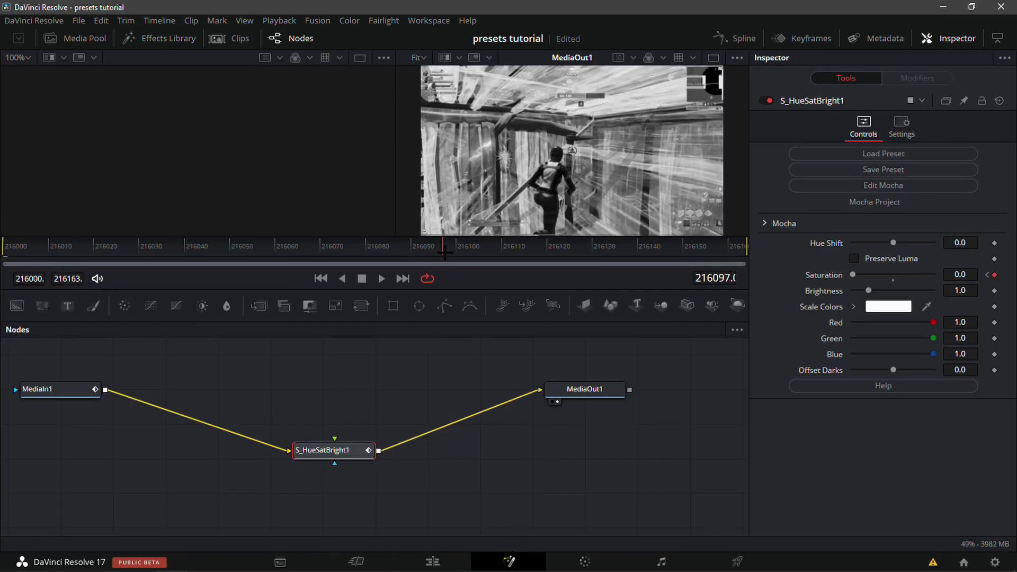
Add a marker, move the grayscale Adjustment Clip to Video 3, and trim it to end at Marker 1.
left_click(432, 553)
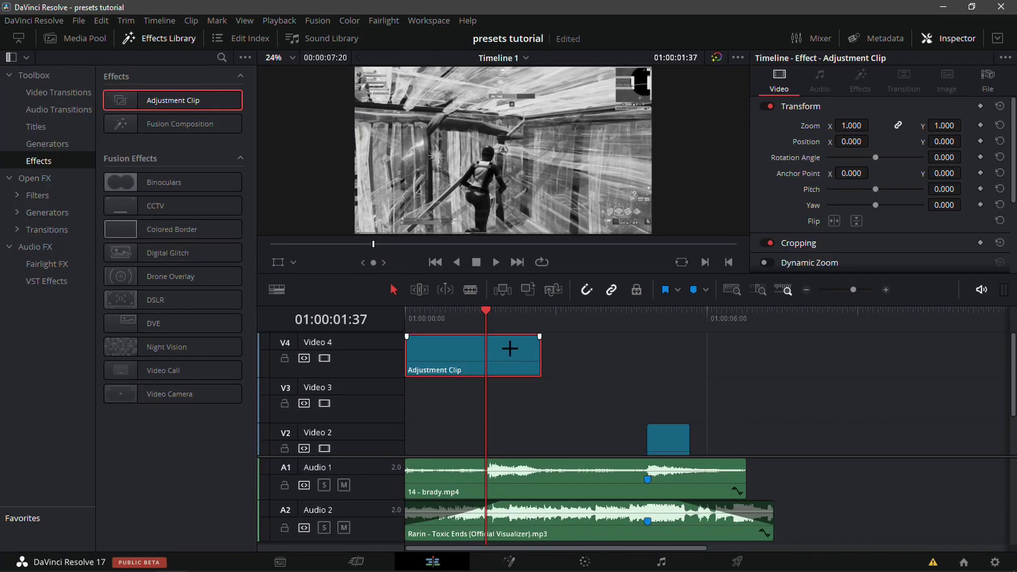
key("m")
key("m")
key("Escape")
left_click_drag(529, 366, 530, 411)
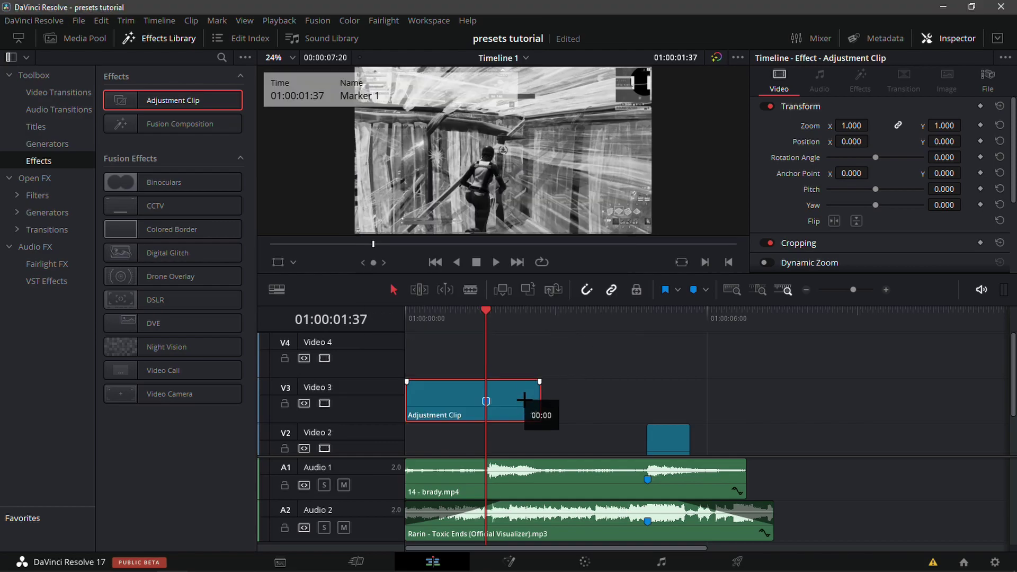
scroll(578, 405, "down", 2)
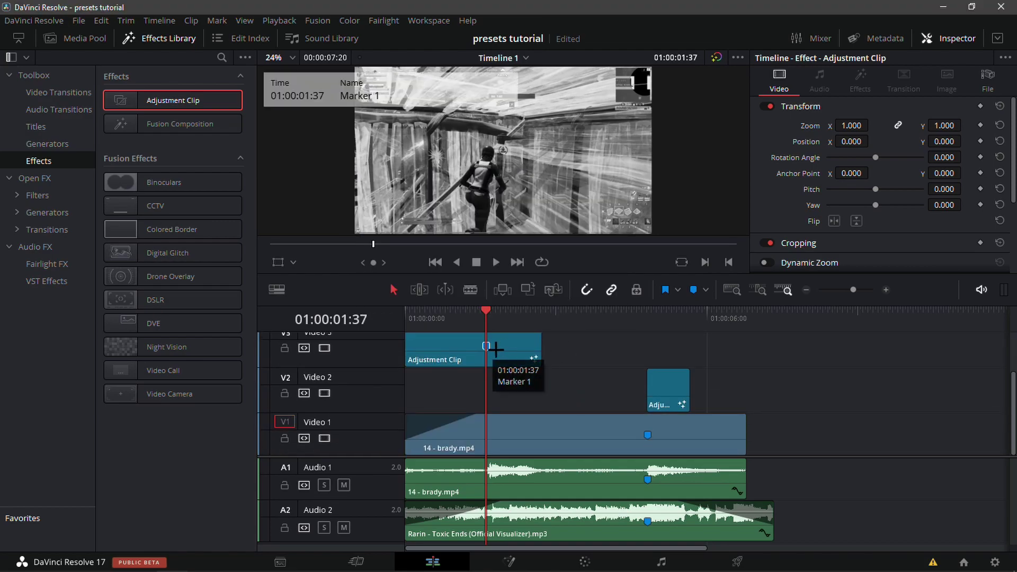
mouse_move(500, 355)
left_mouse_down()
mouse_move(616, 375)
mouse_move(631, 342)
mouse_move(665, 349)
mouse_move(649, 350)
left_mouse_up()
left_click(648, 350)
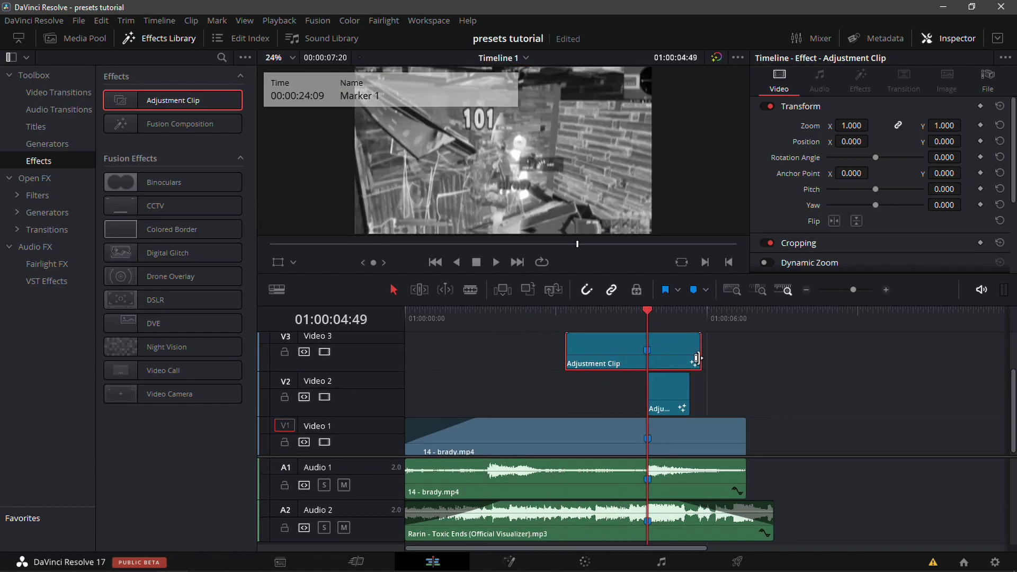
left_click_drag(699, 358, 646, 357)
Scrub and play back the grayscale buildup section leading into the impact.
left_click_drag(593, 318, 565, 319)
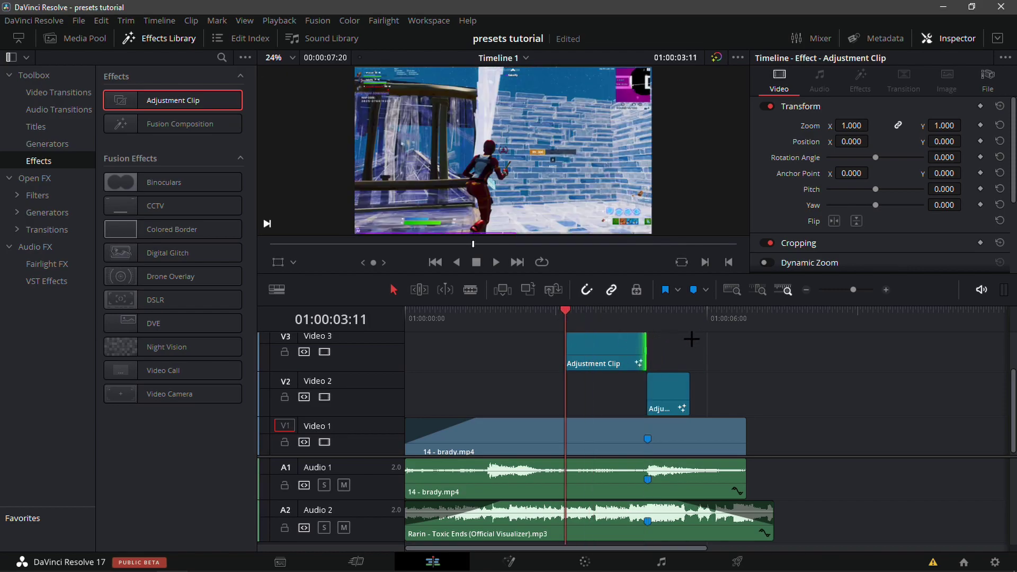
mouse_move(566, 318)
left_mouse_down()
mouse_move(640, 322)
mouse_move(583, 334)
mouse_move(659, 330)
mouse_move(539, 343)
left_mouse_up()
key("space")
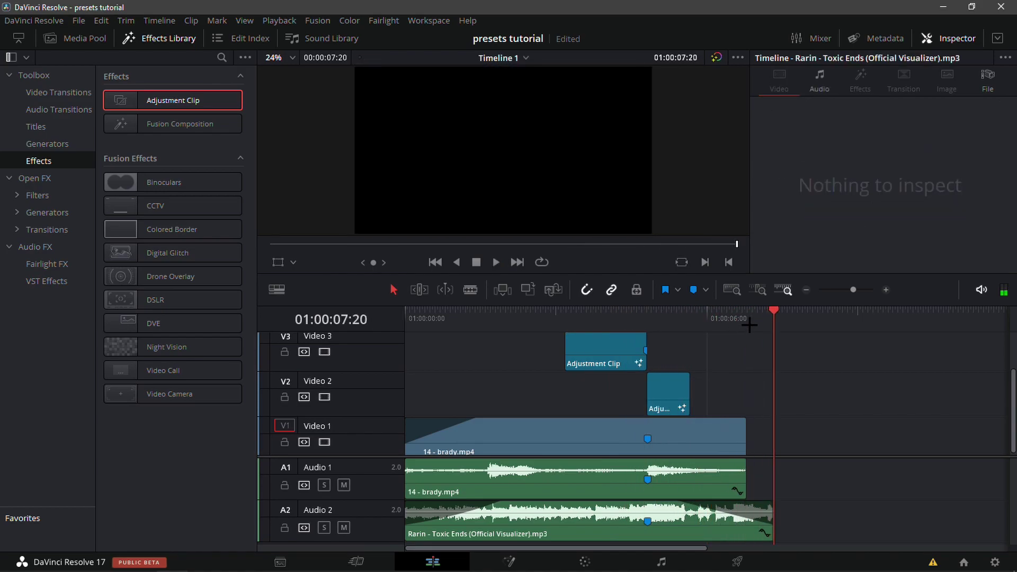
mouse_move(750, 326)
left_mouse_down()
mouse_move(719, 371)
mouse_move(807, 454)
mouse_move(779, 488)
mouse_move(667, 509)
mouse_move(637, 501)
mouse_move(648, 495)
left_mouse_up()
Delete the Video 3 adjustment clip, then delete S_Glint1 and S_Flicker1 in Fusion.
left_click(609, 365)
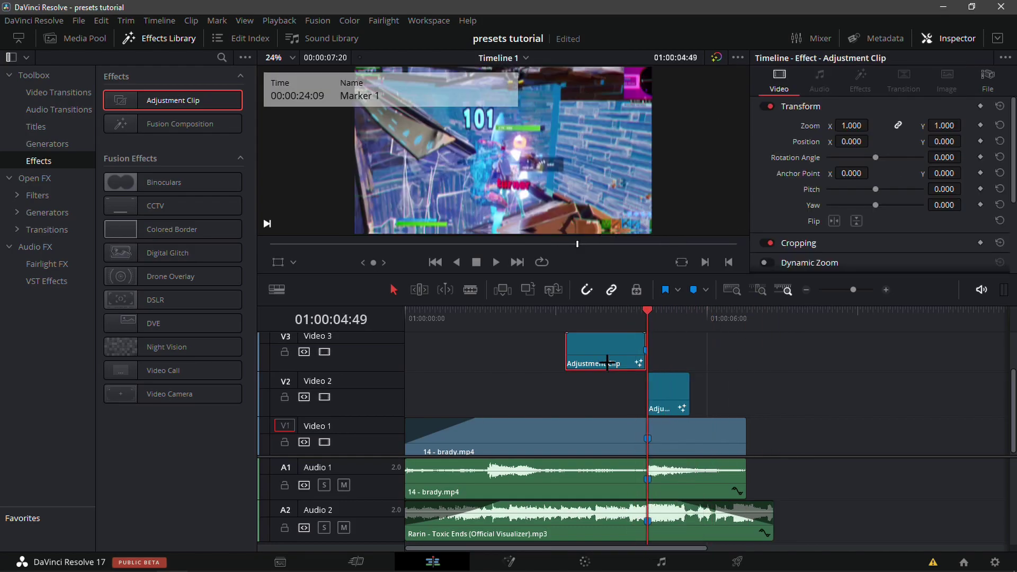
key("Delete")
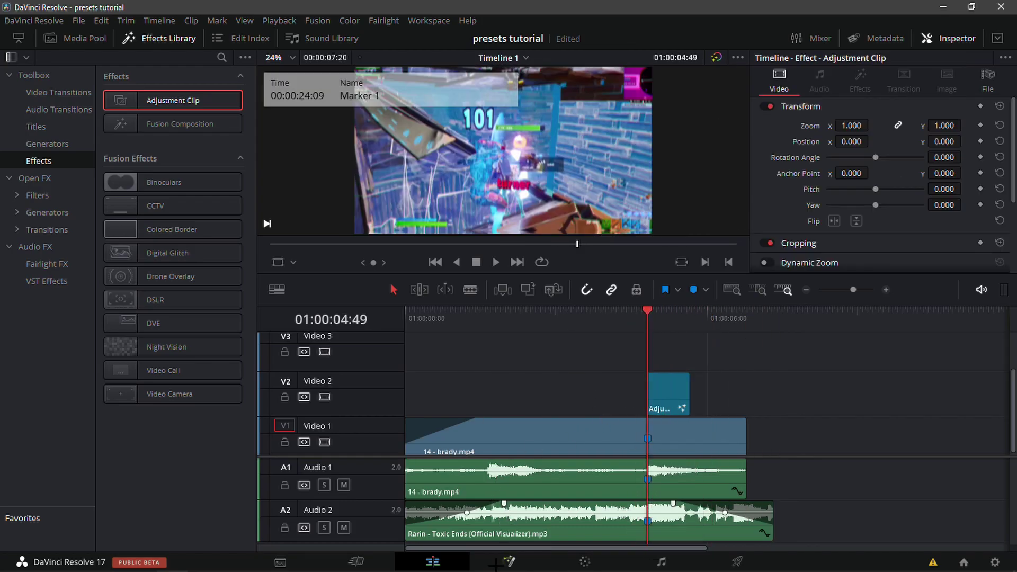
left_click(496, 565)
left_click_drag(609, 446, 430, 490)
key("Delete")
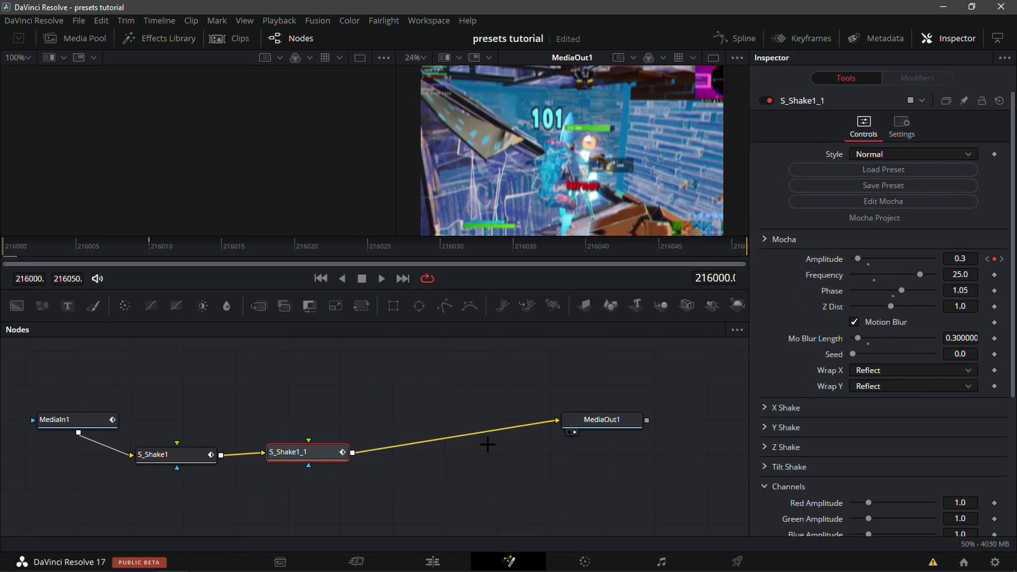
Move S_Shake1 and S_Shake1_1 lower in the graph and select both.
left_click_drag(318, 452, 361, 468)
left_click_drag(191, 457, 243, 472)
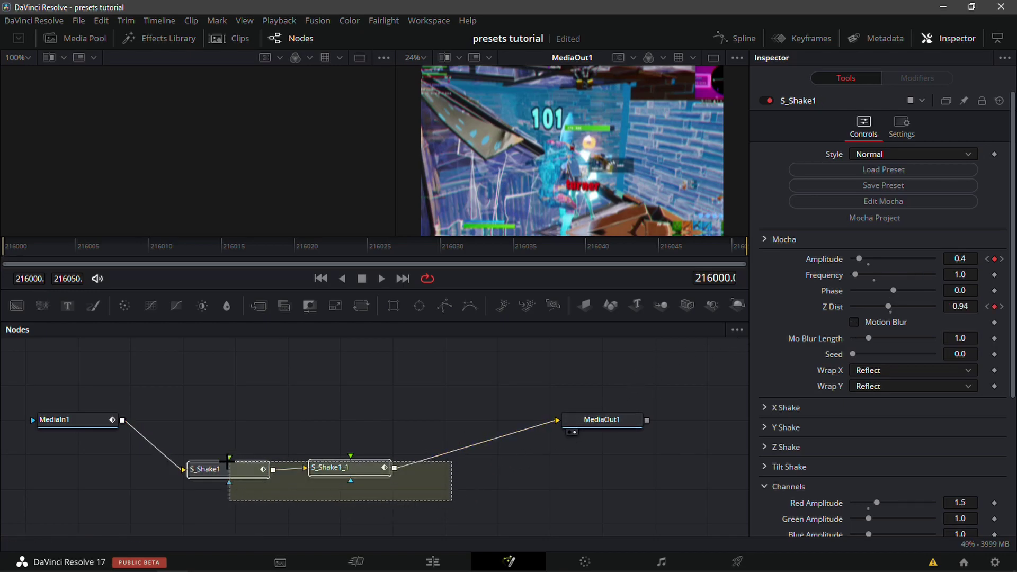
left_click_drag(227, 461, 227, 461)
left_click_drag(462, 500, 169, 423)
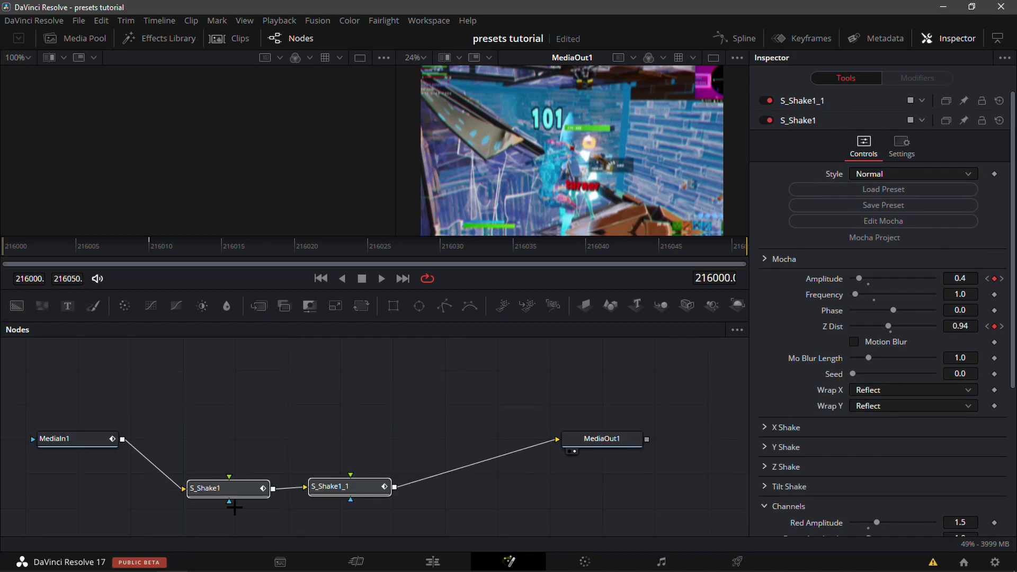
Save the shake nodes as Impact.setting in Preset Example via Settings > Save All As, replacing the existing file.
left_click(229, 488)
right_click(236, 485)
mouse_move(296, 461)
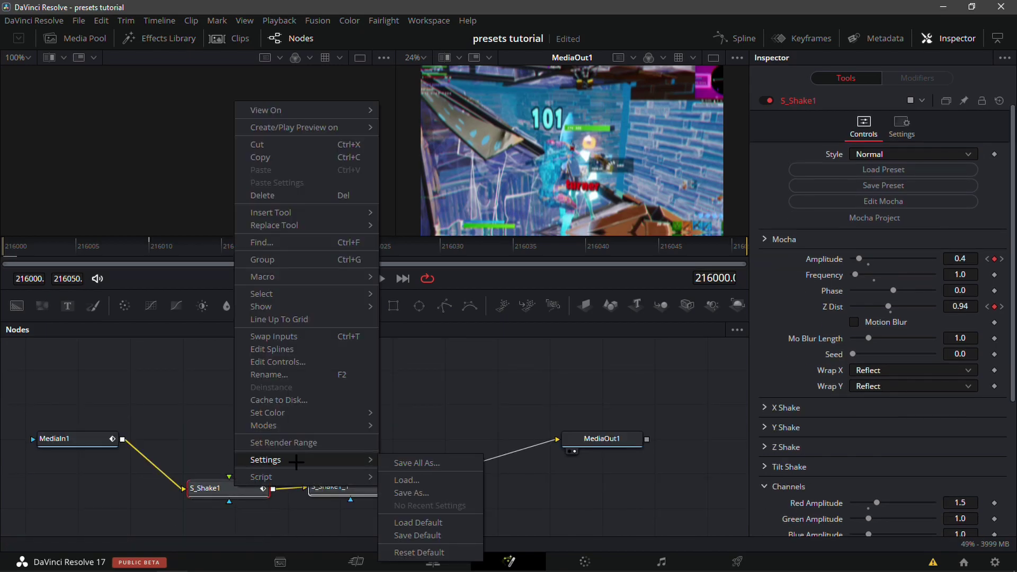
left_click(423, 463)
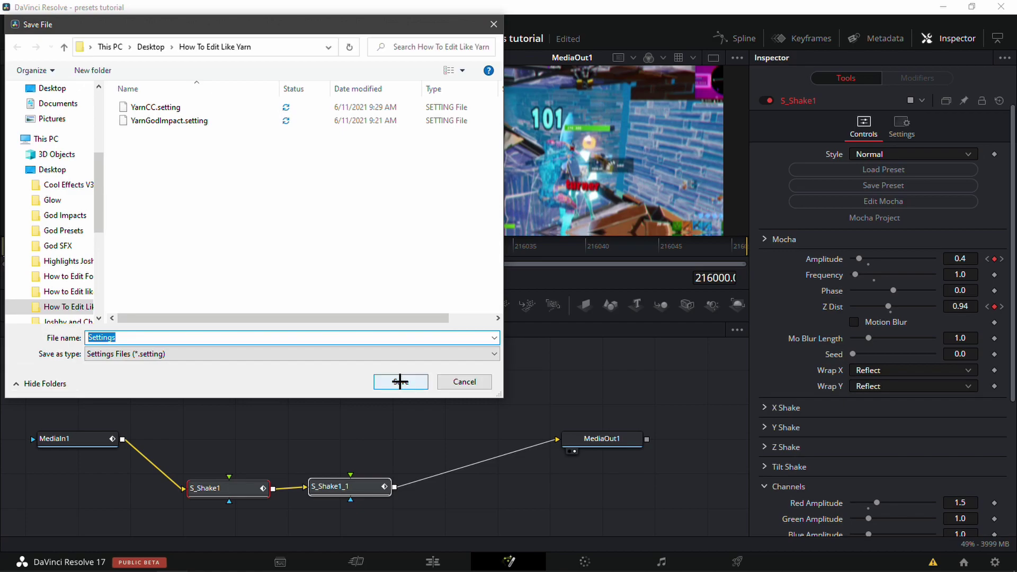
scroll(47, 259, "down", 2)
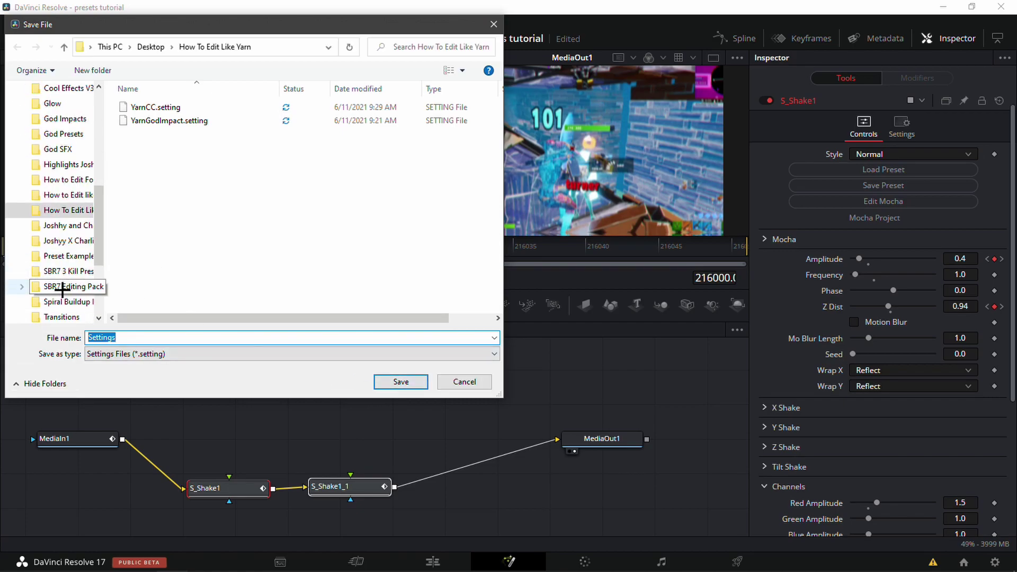
left_click(69, 256)
double_click(129, 339)
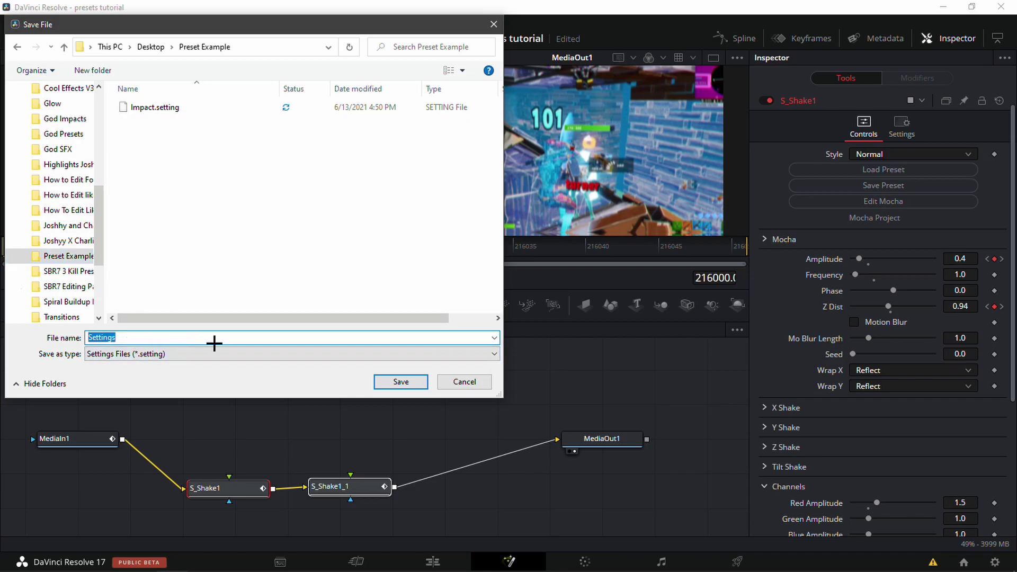
key("BackSpace")
type("Impact")
key("Return")
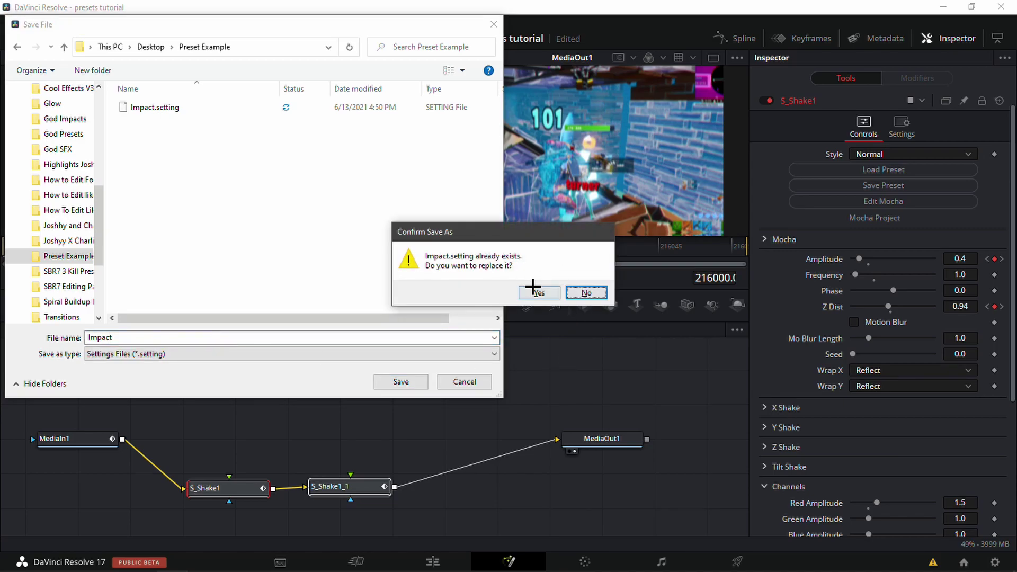
left_click(537, 292)
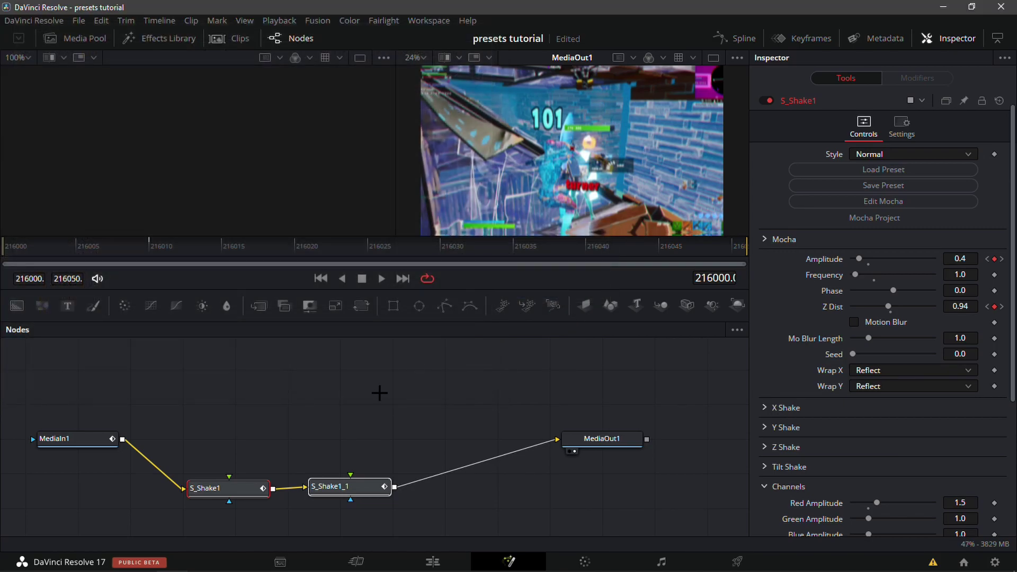
Delete both shake nodes from the Fusion graph.
left_click(401, 514)
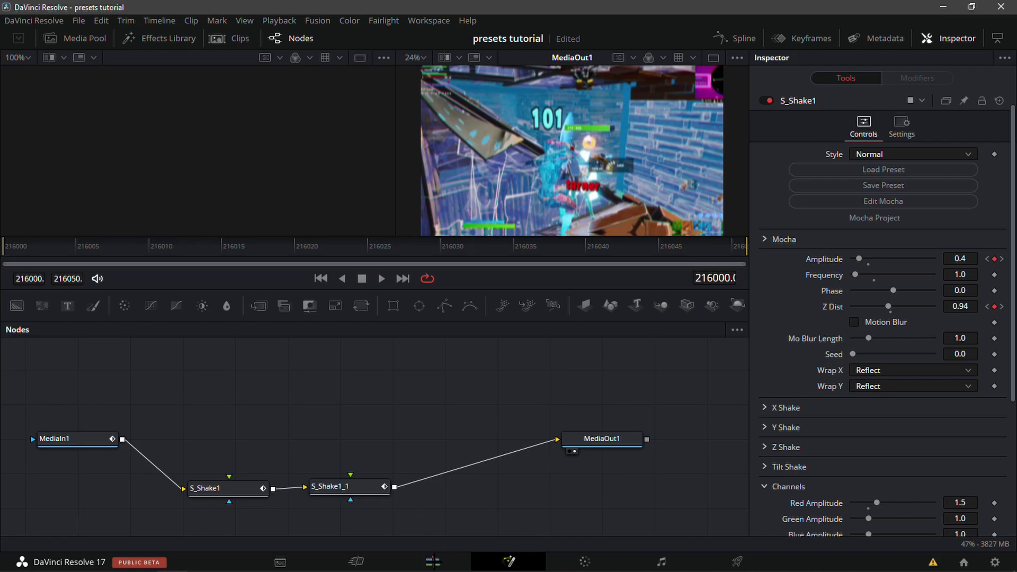
left_click_drag(442, 535, 211, 471)
key("Delete")
Load Impact.setting from Preset Example and wire its shake nodes between MediaIn1 and MediaOut1.
key("super")
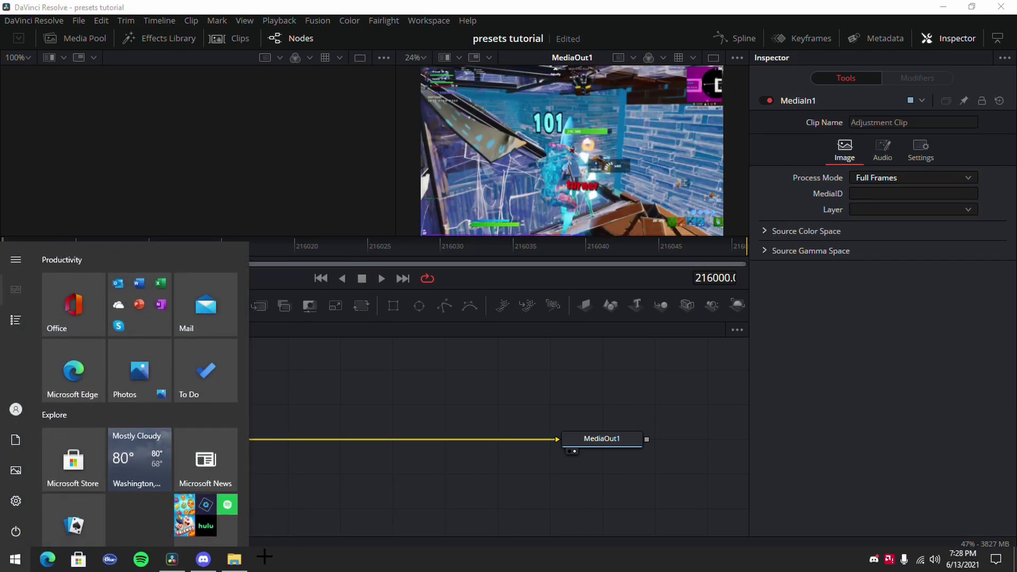
left_click(245, 565)
scroll(382, 418, "down", 1)
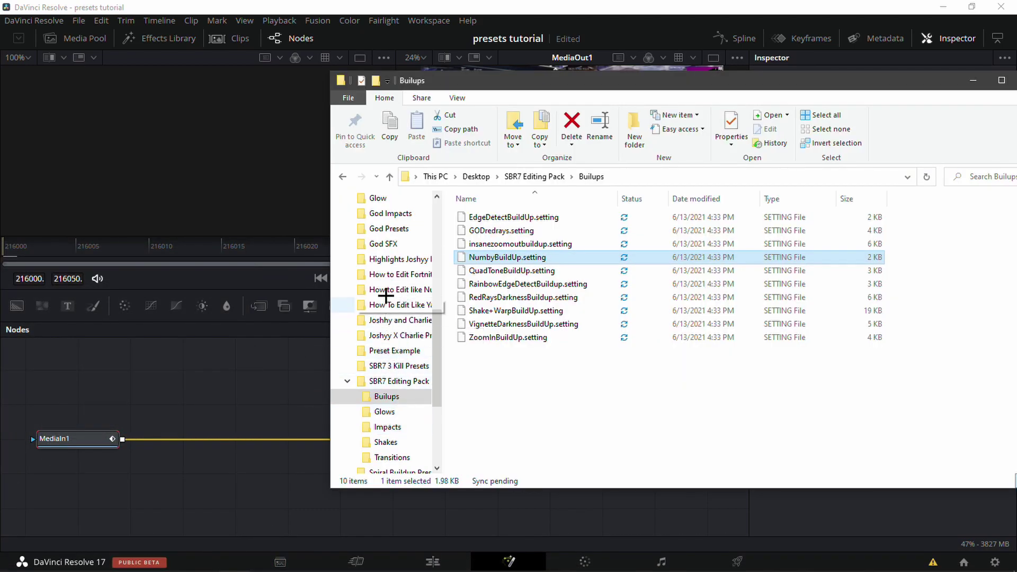
left_click(390, 351)
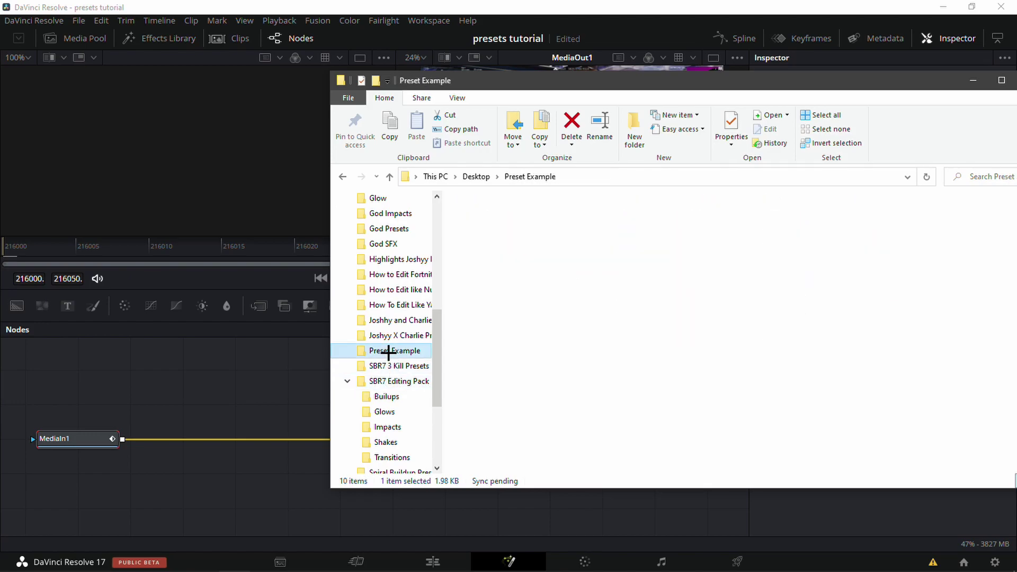
left_click_drag(510, 229, 238, 482)
left_click(248, 523)
left_click_drag(508, 438, 192, 478)
left_click_drag(403, 478, 557, 439)
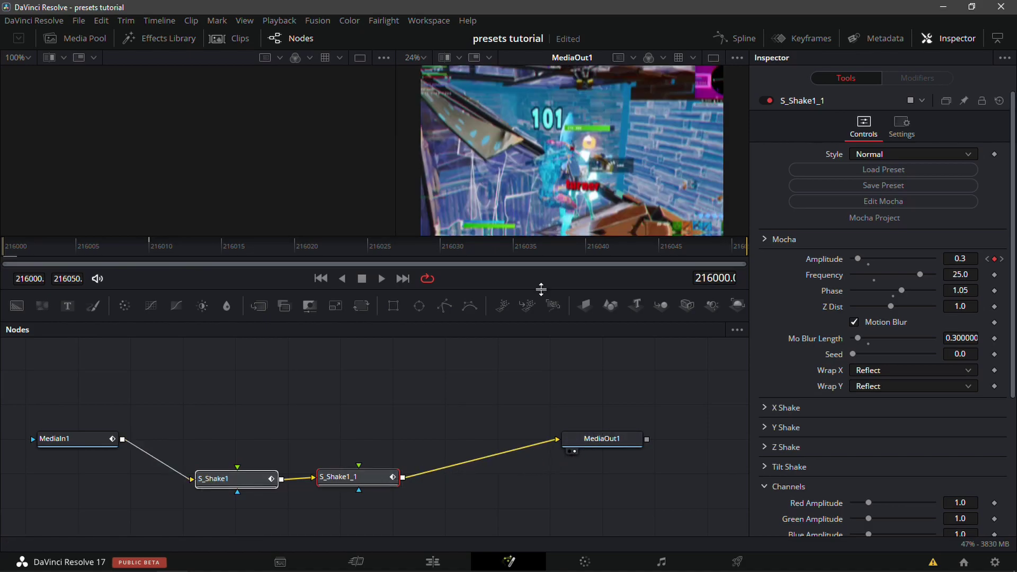
left_click(432, 562)
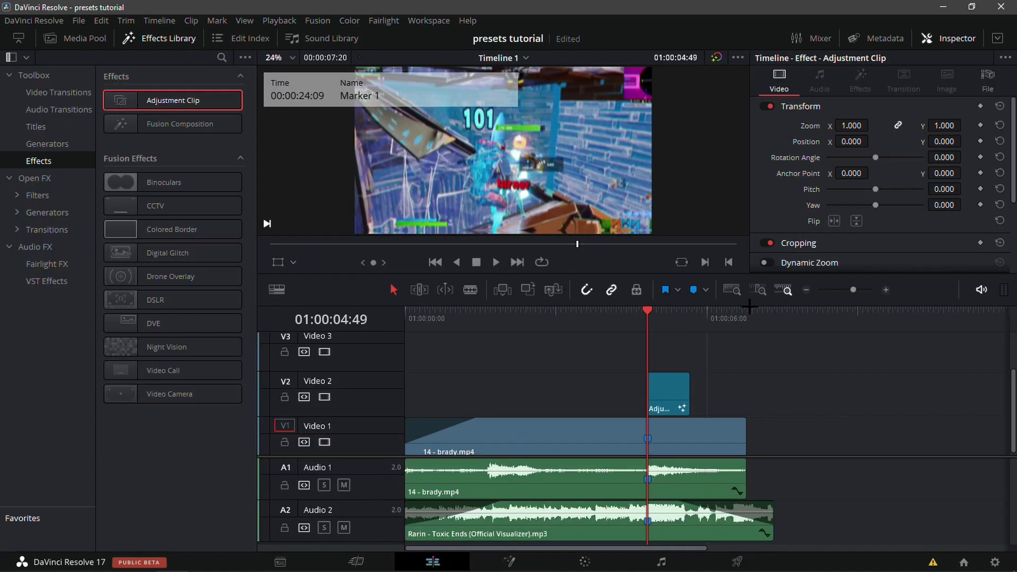
left_click(886, 289)
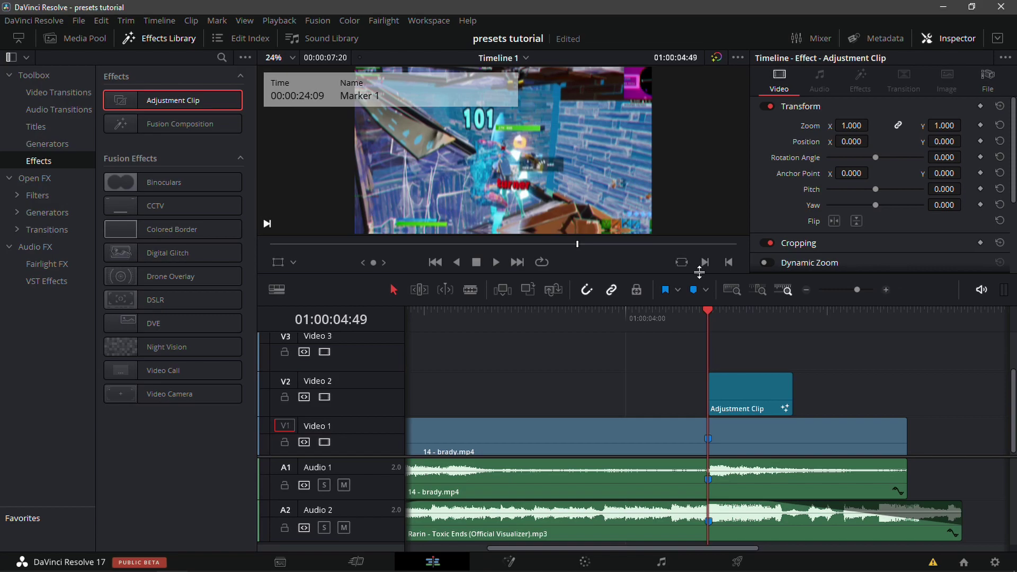
mouse_move(708, 314)
left_mouse_down()
mouse_move(746, 317)
mouse_move(692, 325)
left_mouse_up()
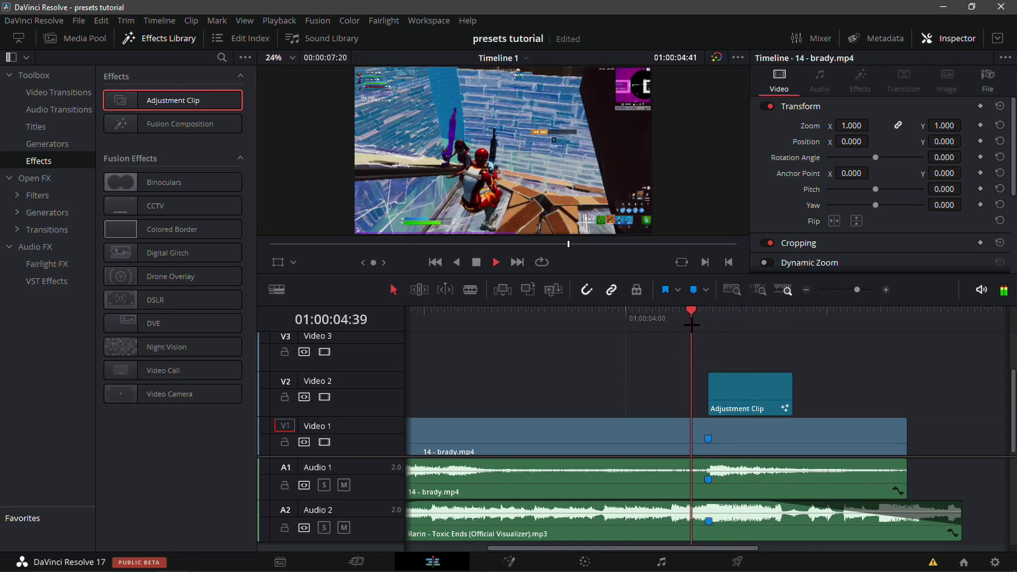
key("space")
left_click_drag(842, 322, 713, 345)
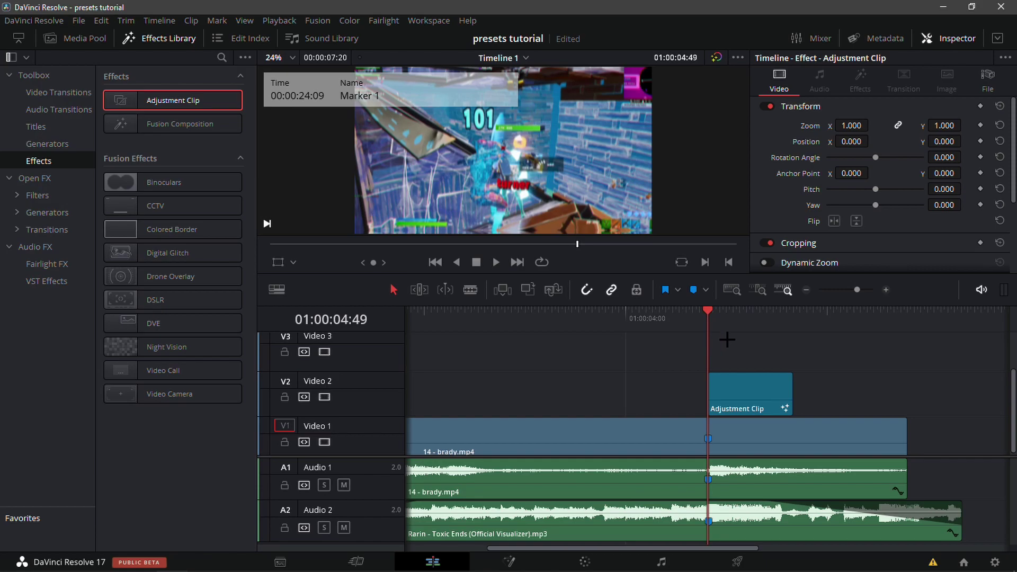
Zoom out so brady.mp4, the music track and the Impact adjustment clip all fit.
left_click(807, 290)
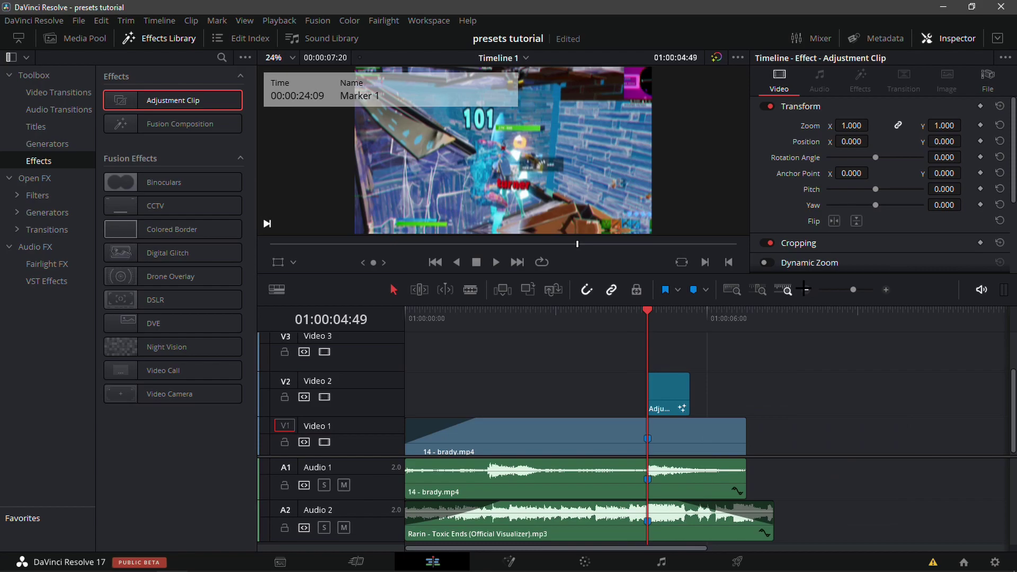